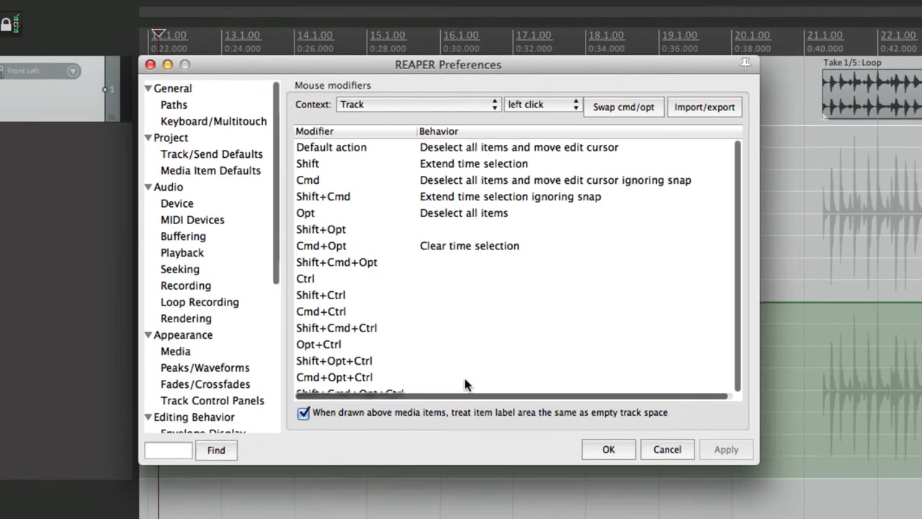
# Switch the mouse modifier context to Envelope lane, check its left click behaviors, and close the preferences
pyautogui.click(562, 96)
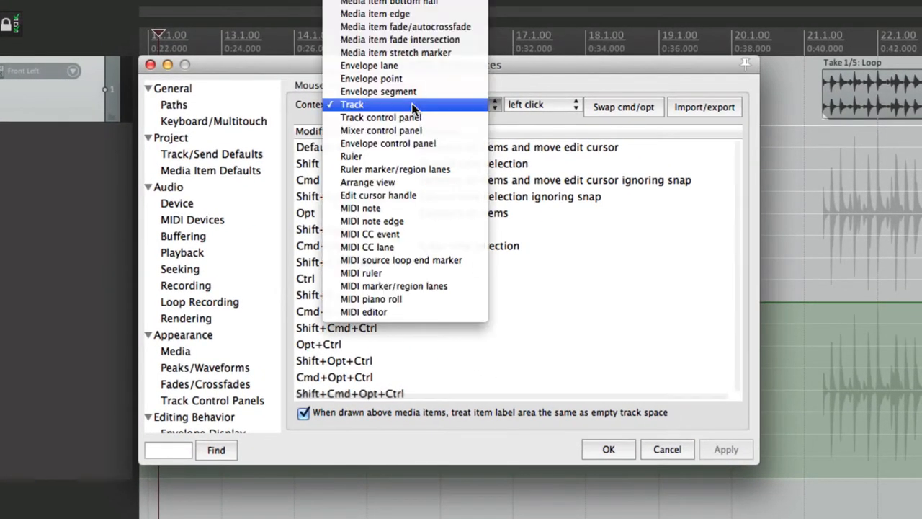
pyautogui.click(413, 67)
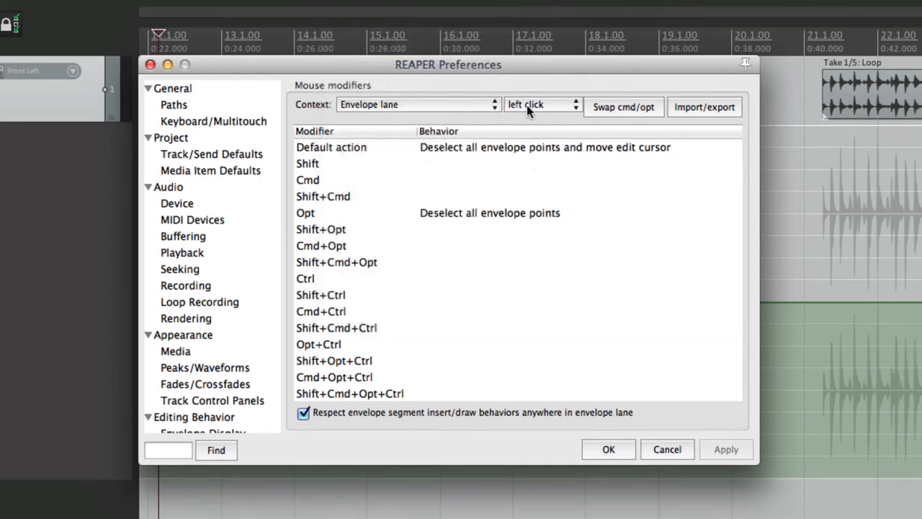
pyautogui.click(547, 108)
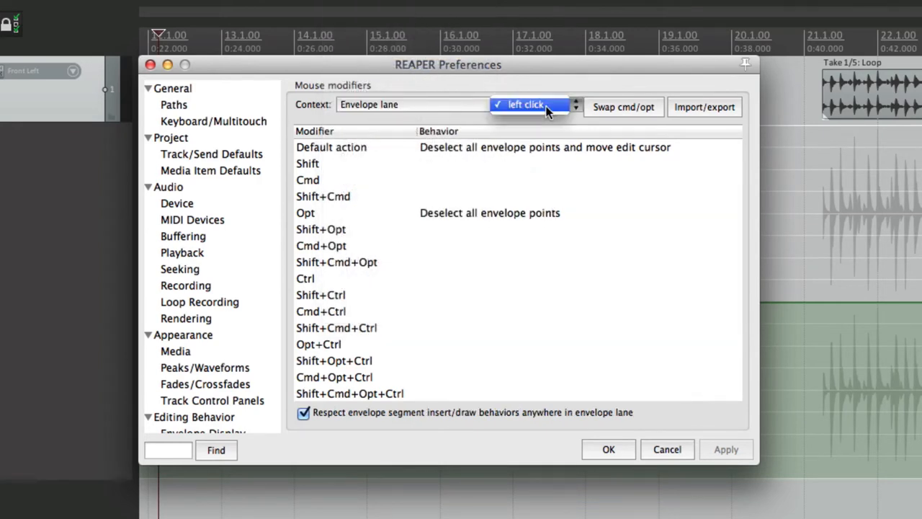
pyautogui.click(547, 108)
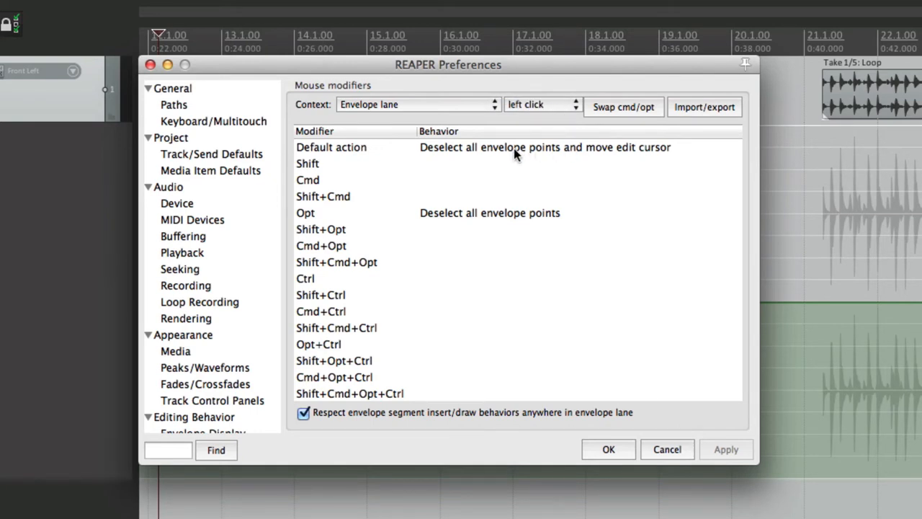
pyautogui.press('Escape')
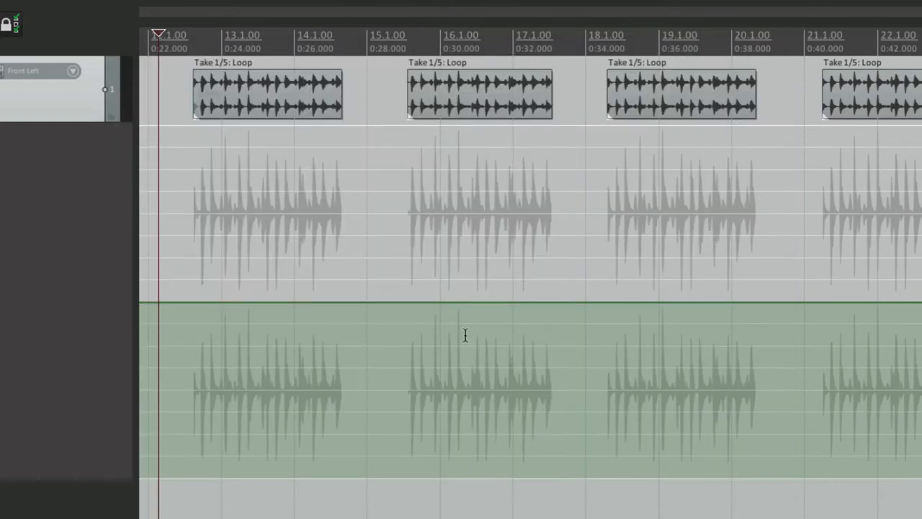
# Draw a rise-and-fall curve on the volume envelope from about bar 15 to bar 21, and deselect its points, placing the edit cursor just before bar 14
pyautogui.moveTo(366, 301)
pyautogui.mouseDown()
pyautogui.moveTo(665, 241)
pyautogui.moveTo(814, 310)
pyautogui.mouseUp()
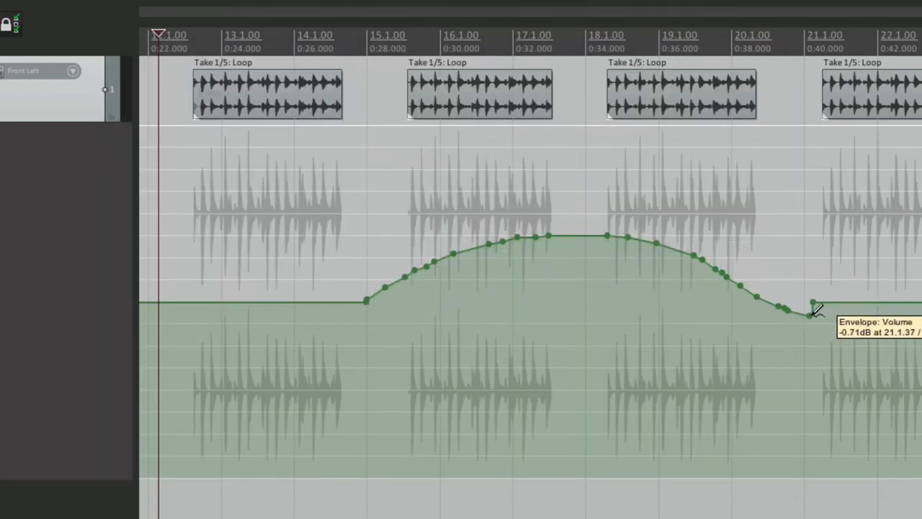
pyautogui.click(287, 282)
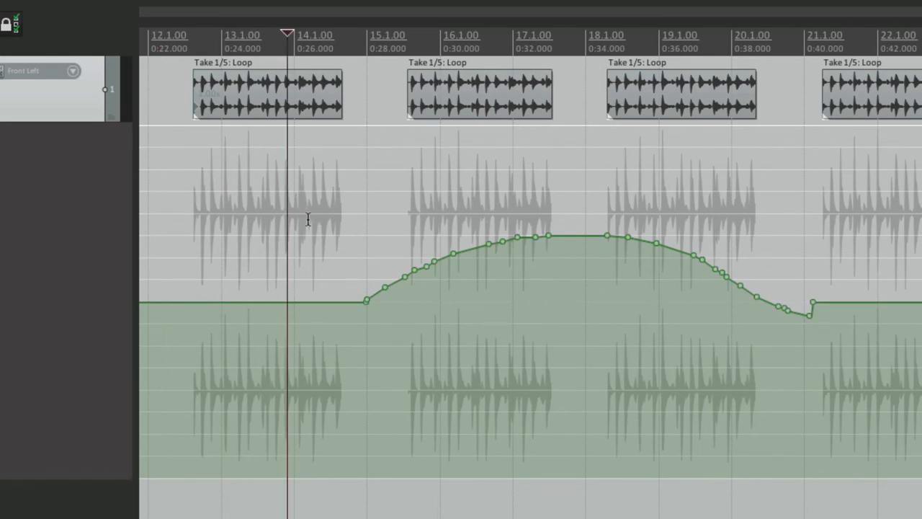
# Set the default left click action for the Envelope lane to Deselect all envelope points and accept the preferences
pyautogui.press('super+comma')
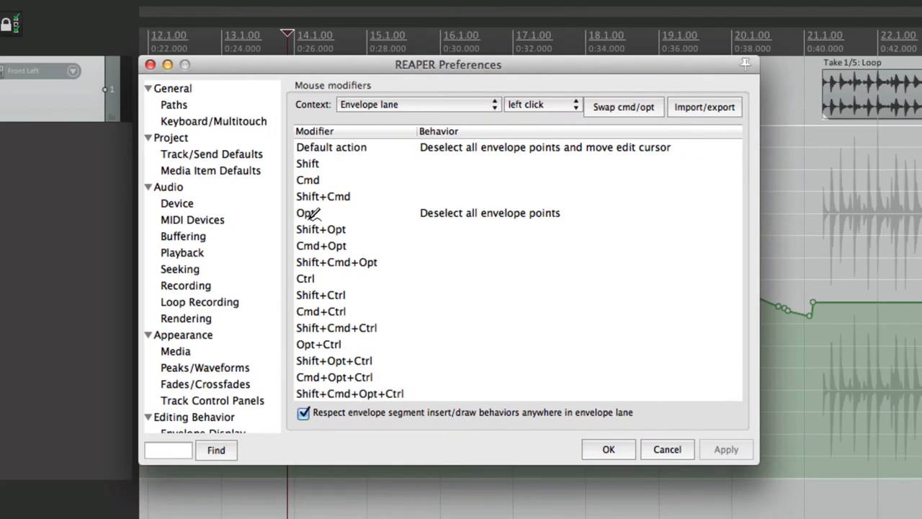
pyautogui.click(495, 149)
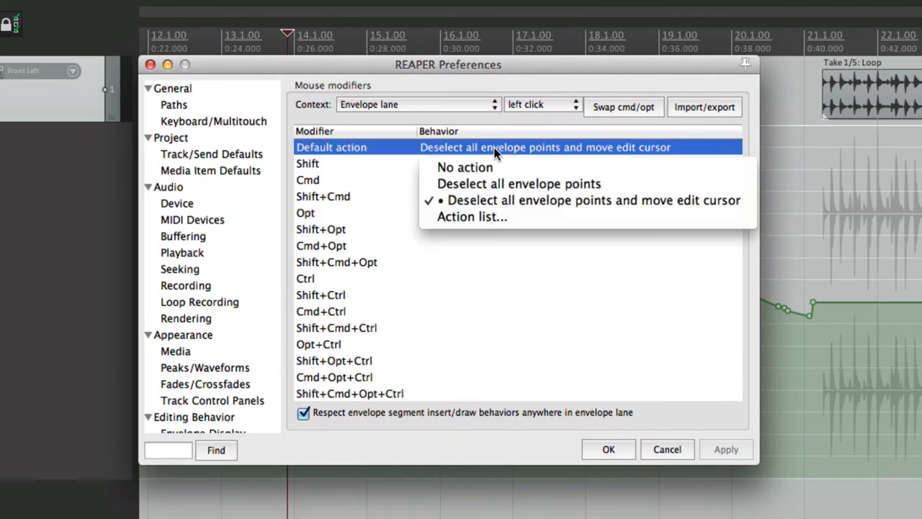
pyautogui.click(535, 186)
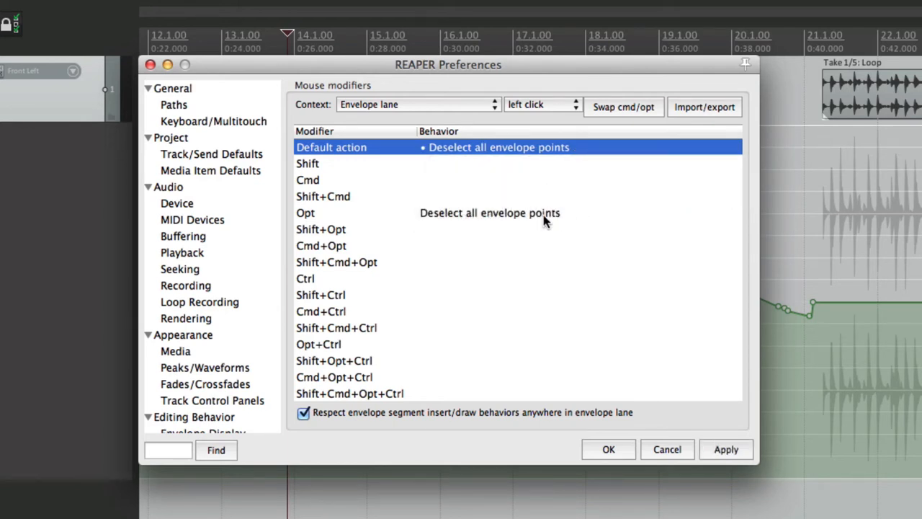
pyautogui.press('Return')
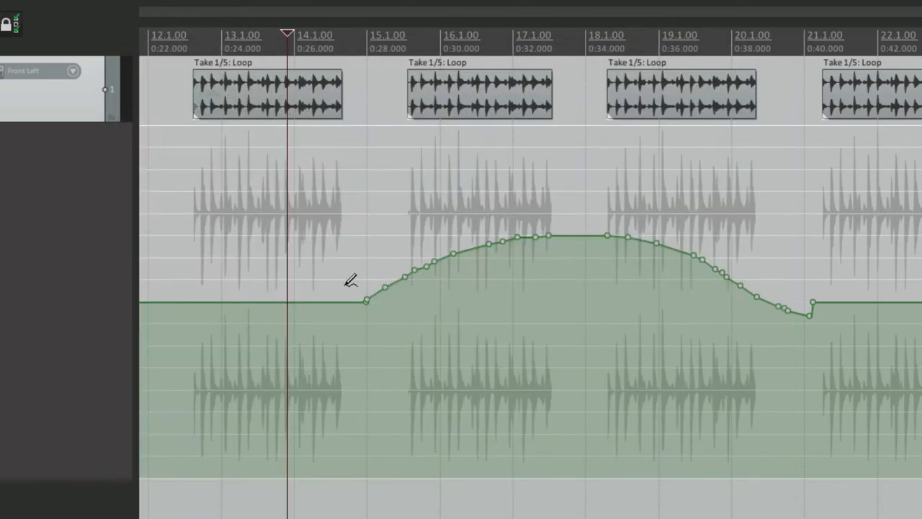
# Redraw the volume envelope curve from about bar 14.5 to bar 21, and deselect its points in the lane
pyautogui.moveTo(344, 285)
pyautogui.mouseDown()
pyautogui.moveTo(480, 261)
pyautogui.moveTo(799, 268)
pyautogui.moveTo(794, 312)
pyautogui.mouseUp()
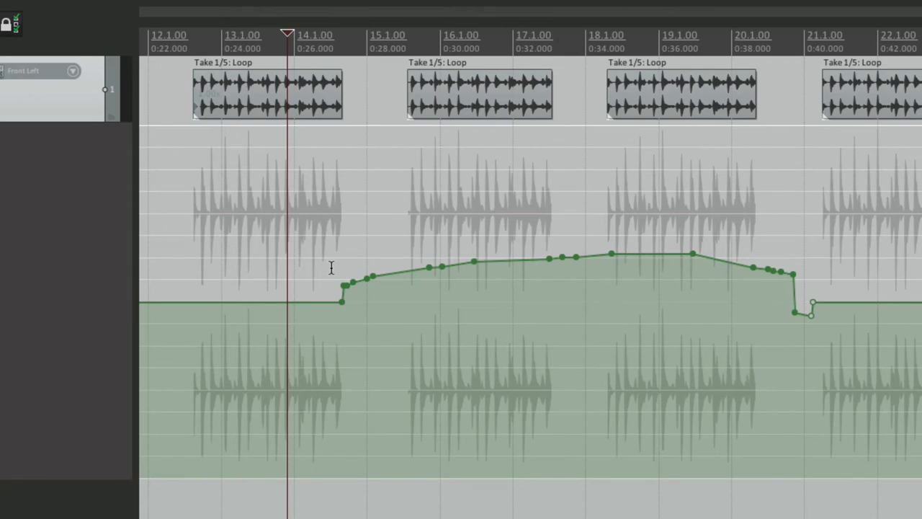
pyautogui.click(483, 230)
# Assign the action Envelope: Delete all selected points as the Envelope lane's default left click, filtering the action list by "delete point"
pyautogui.press('super+comma')
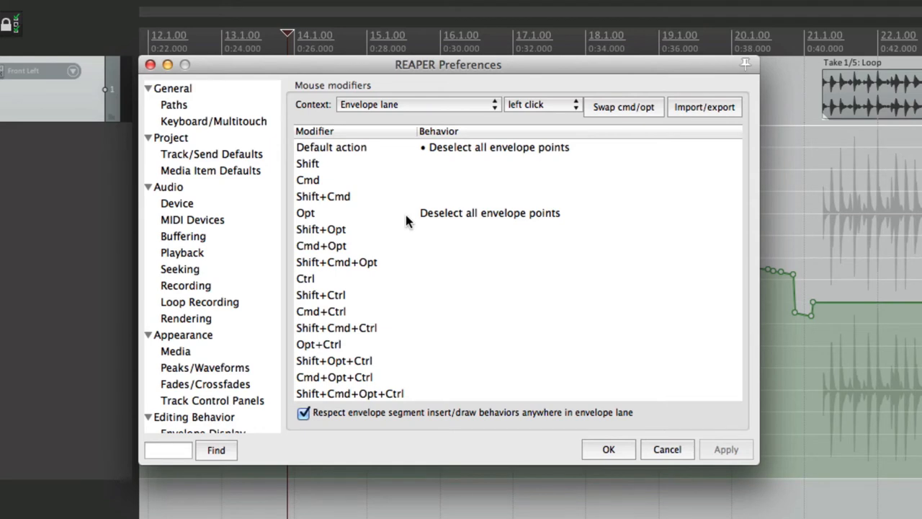
pyautogui.click(449, 147)
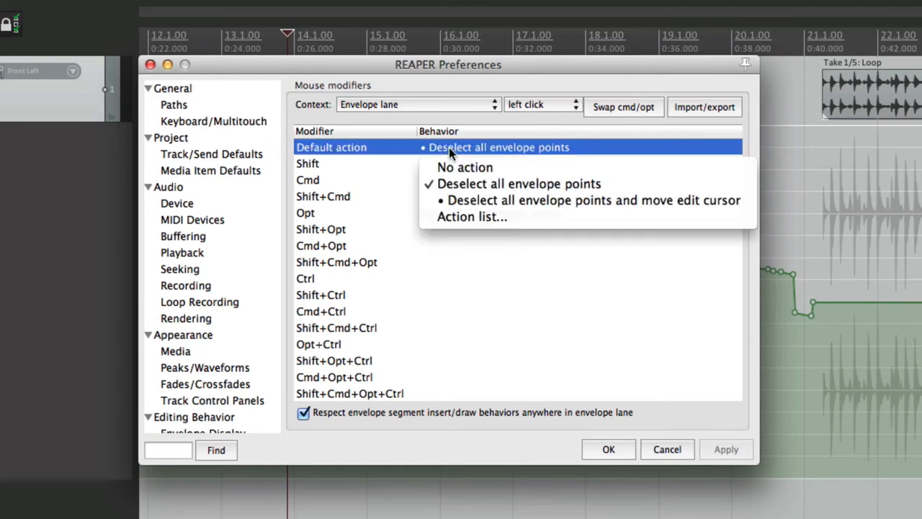
pyautogui.click(517, 222)
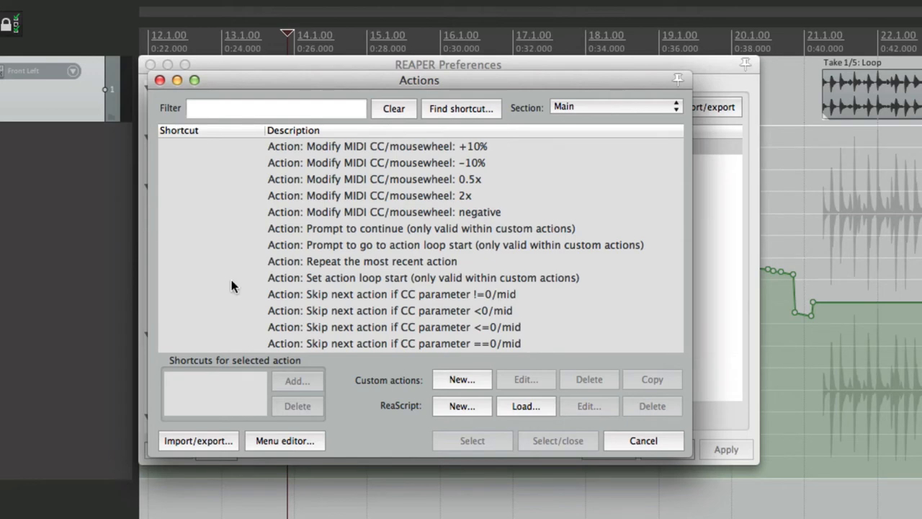
pyautogui.click(245, 105)
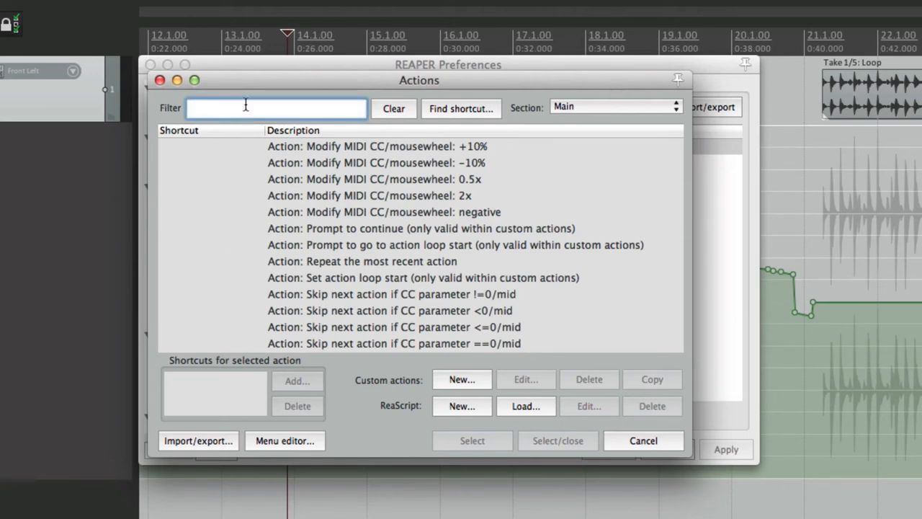
pyautogui.write('delete poi')
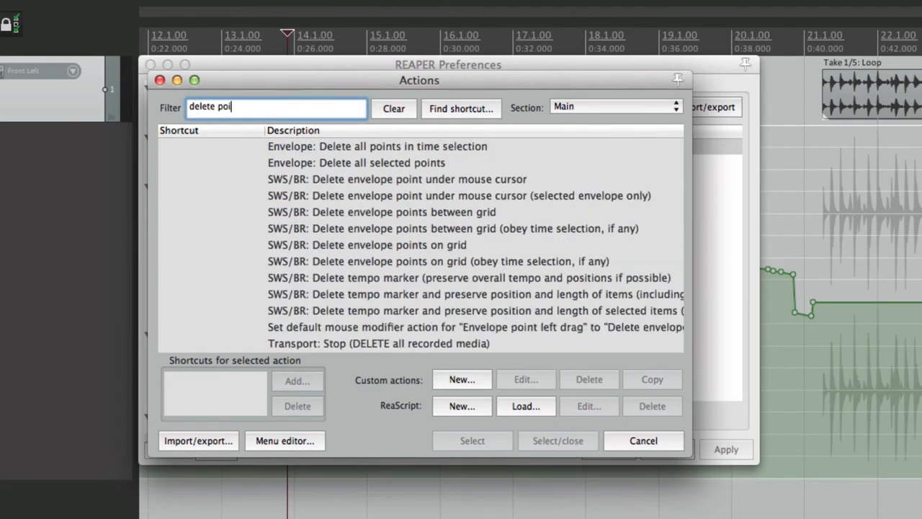
pyautogui.write('nt')
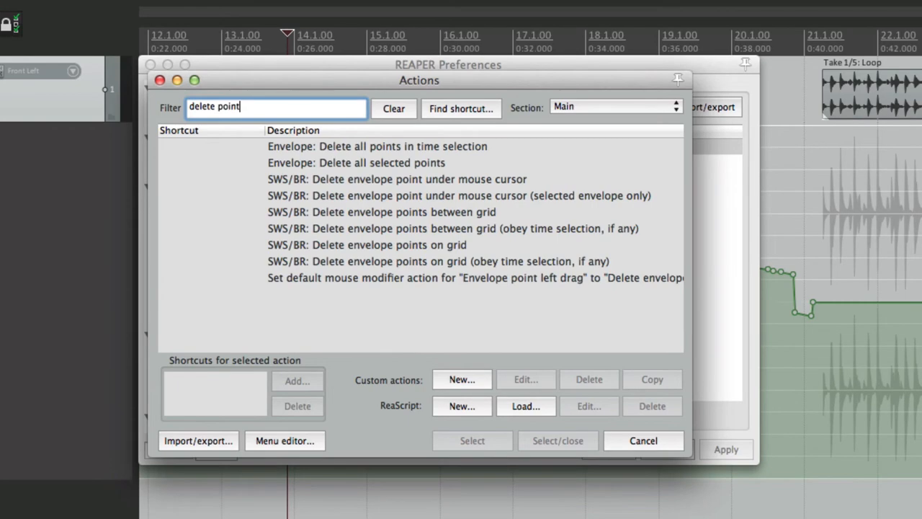
pyautogui.click(301, 165)
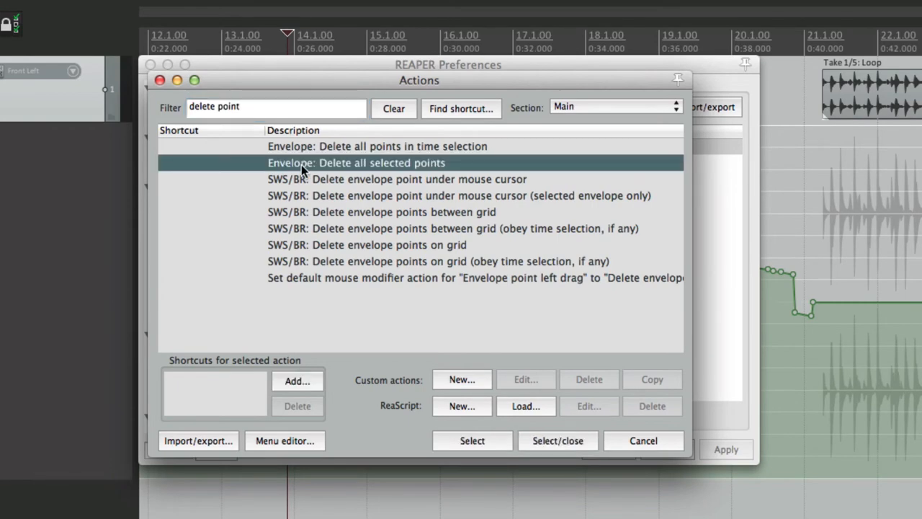
pyautogui.doubleClick(302, 164)
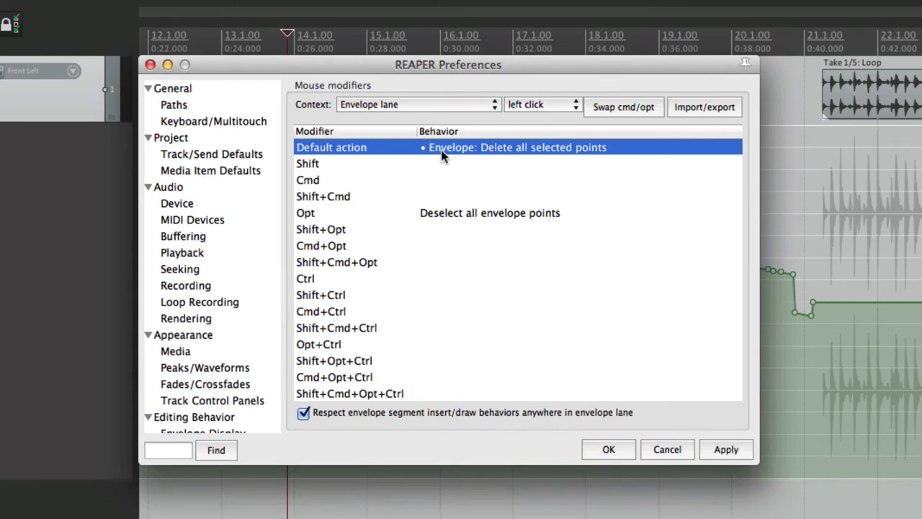
pyautogui.press('Return')
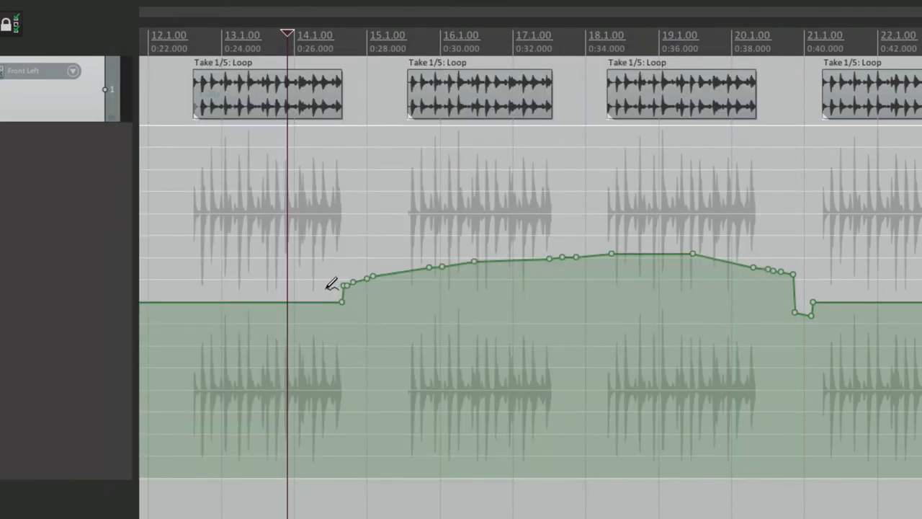
# Draw two successive volume envelope curves across about bars 14 to 22, deleting the selected points after each with the lane's default click action
pyautogui.moveTo(325, 289)
pyautogui.mouseDown()
pyautogui.moveTo(605, 254)
pyautogui.moveTo(782, 285)
pyautogui.mouseUp()
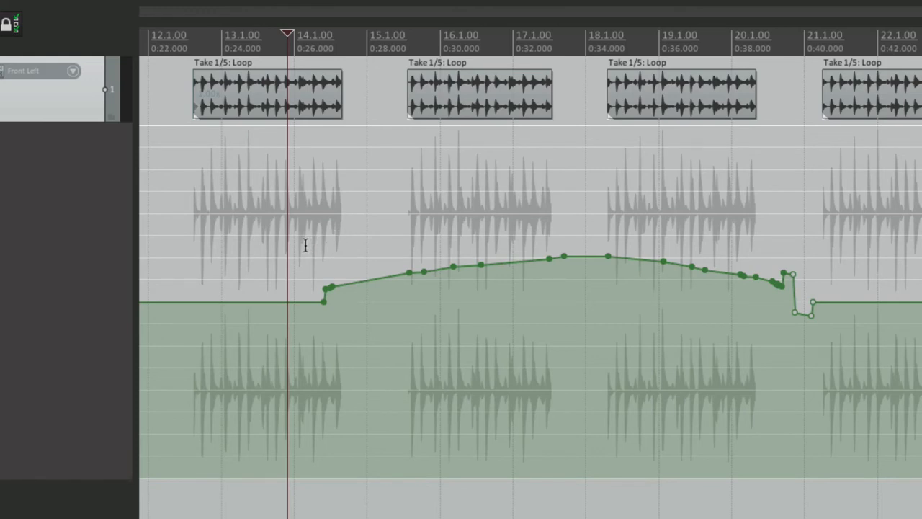
pyautogui.hotkey('ctrl', 'z')
pyautogui.press('space')
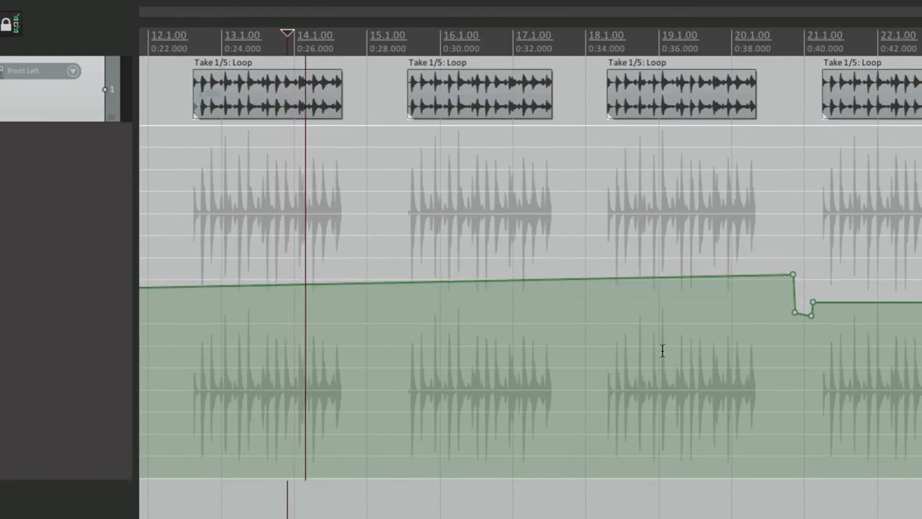
pyautogui.moveTo(388, 283)
pyautogui.mouseDown()
pyautogui.moveTo(433, 268)
pyautogui.moveTo(893, 309)
pyautogui.moveTo(917, 328)
pyautogui.mouseUp()
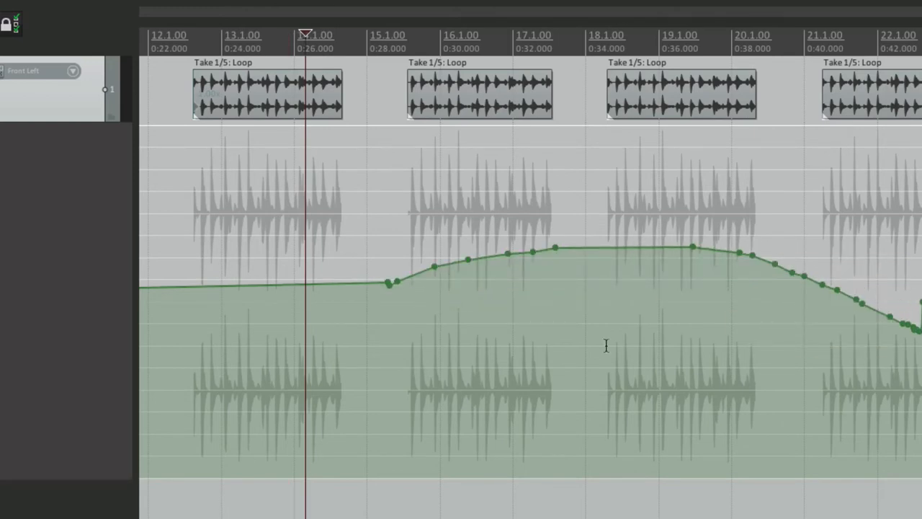
pyautogui.click(359, 247)
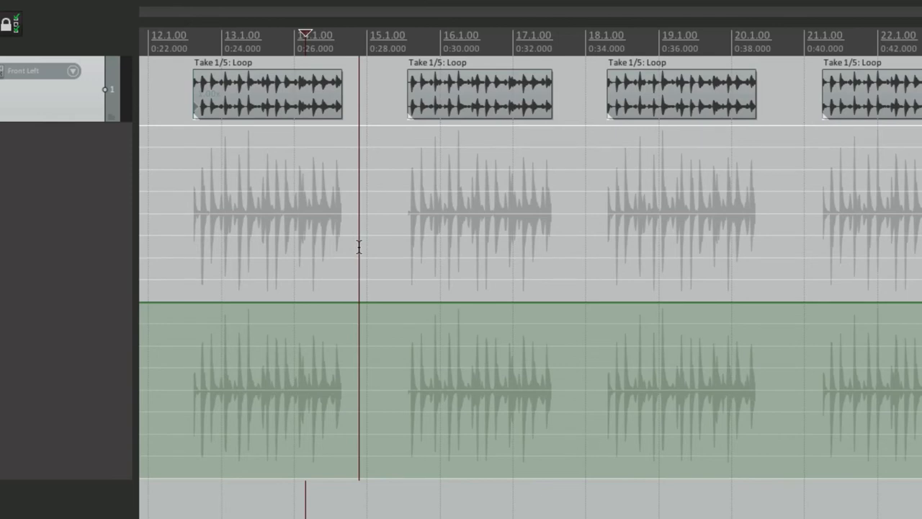
# Reset the mouse modifiers to factory default in all contexts
pyautogui.press('super+comma')
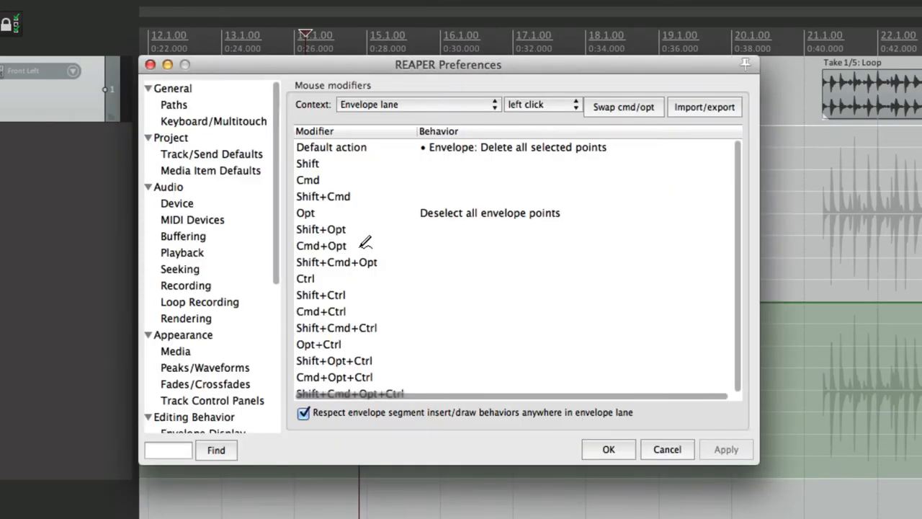
pyautogui.click(717, 106)
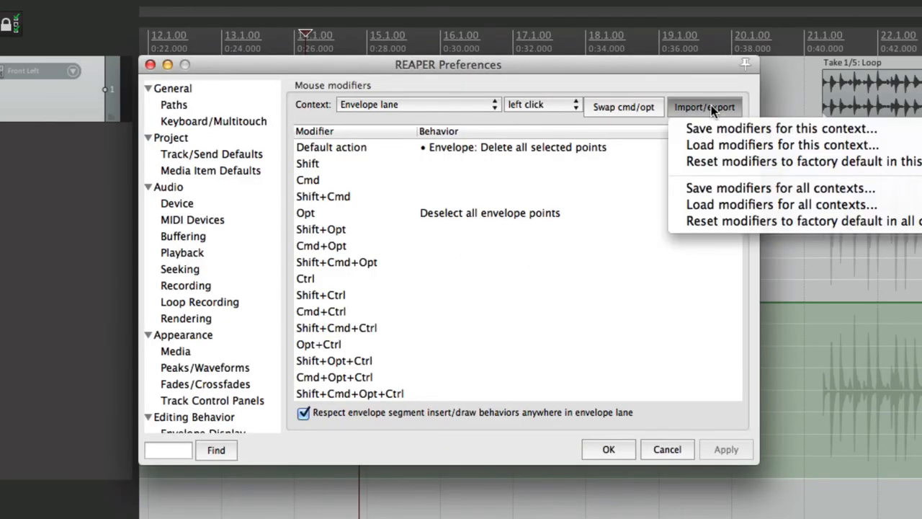
pyautogui.click(681, 222)
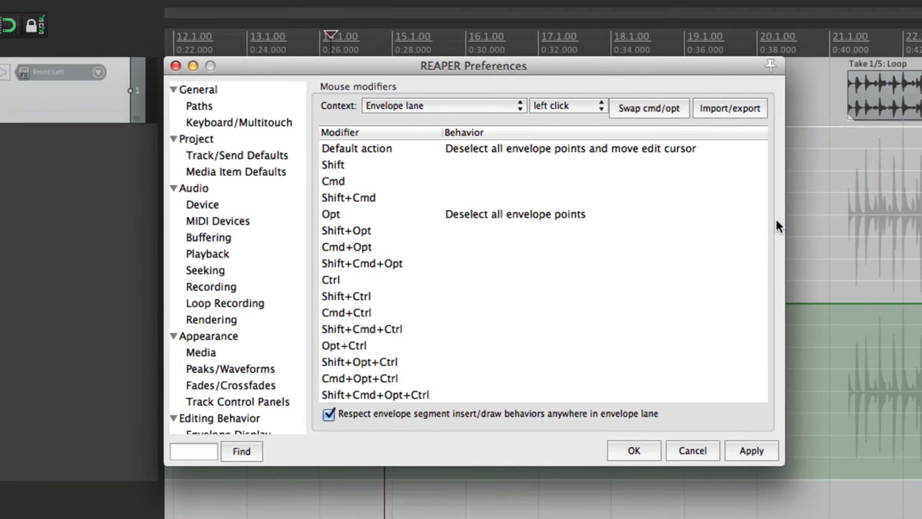
# Assign Envelope: Delete all selected points to the Envelope lane's Ctrl left click, filtering actions by "delete points", and accept the preferences
pyautogui.click(446, 282)
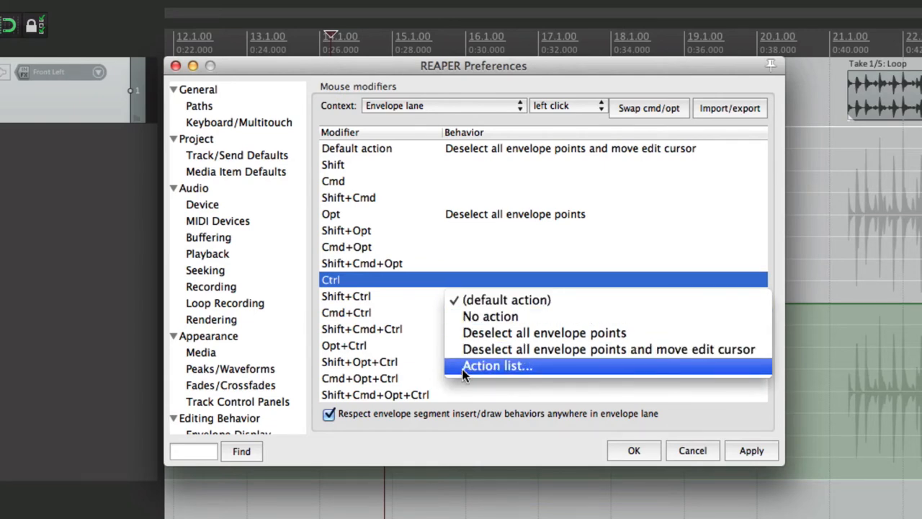
pyautogui.click(497, 366)
pyautogui.click(301, 117)
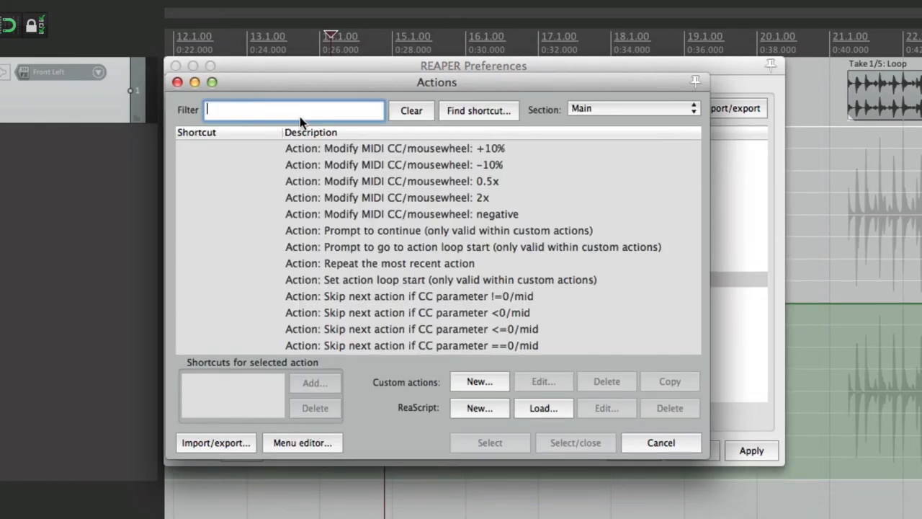
pyautogui.write('delete points')
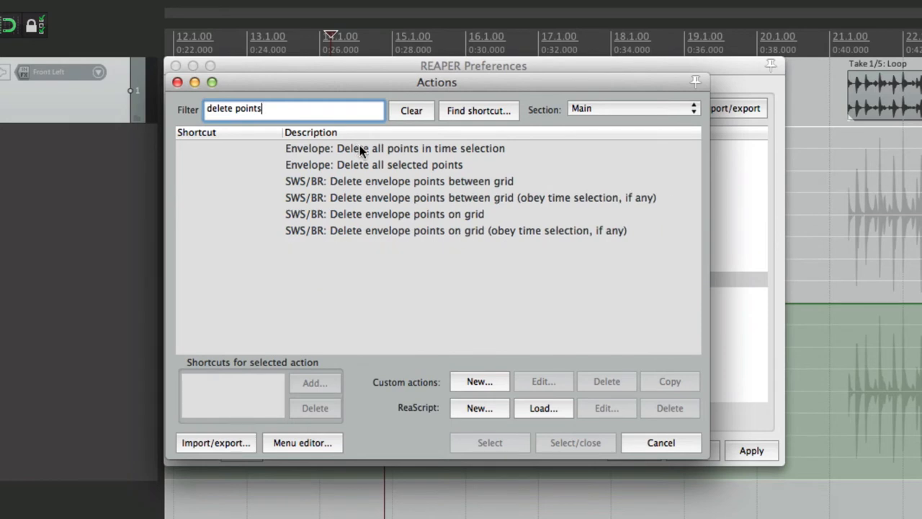
pyautogui.click(367, 170)
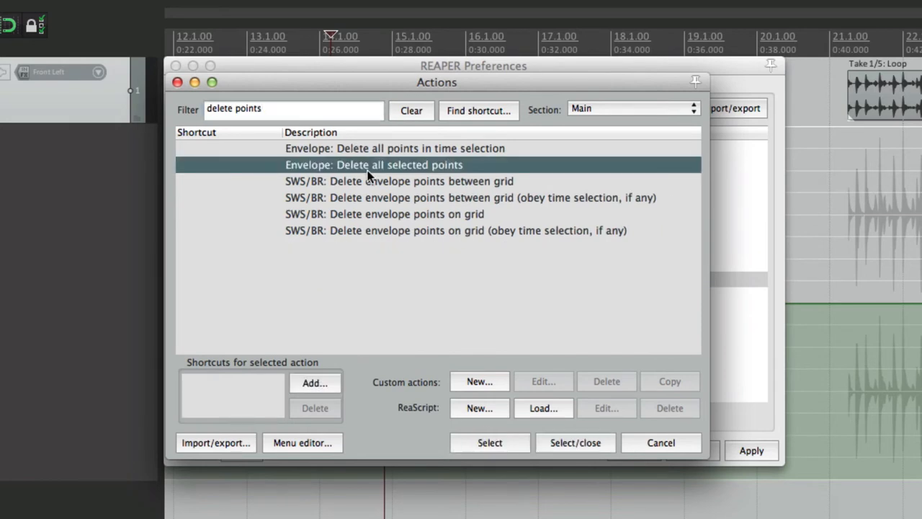
pyautogui.press('Escape')
pyautogui.press('Escape')
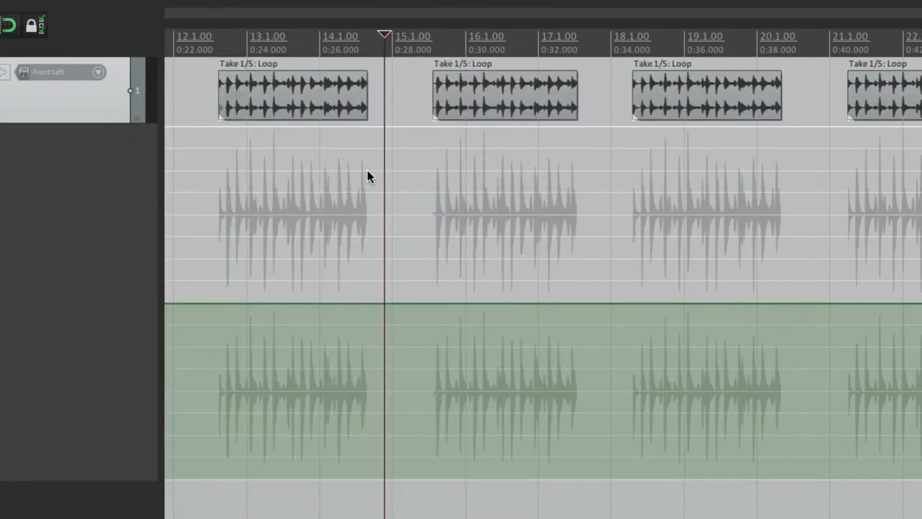
# Draw a volume envelope curve from about bar 15 to bar 21.5, and delete its selected points with the lane's Ctrl modifier action
pyautogui.moveTo(407, 304)
pyautogui.mouseDown()
pyautogui.moveTo(820, 263)
pyautogui.moveTo(888, 315)
pyautogui.mouseUp()
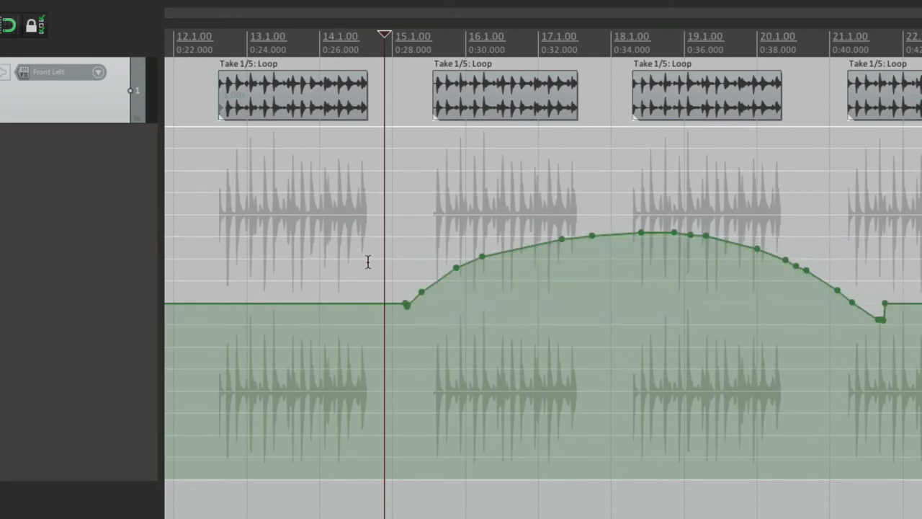
pyautogui.hotkey('ctrl', 'z')
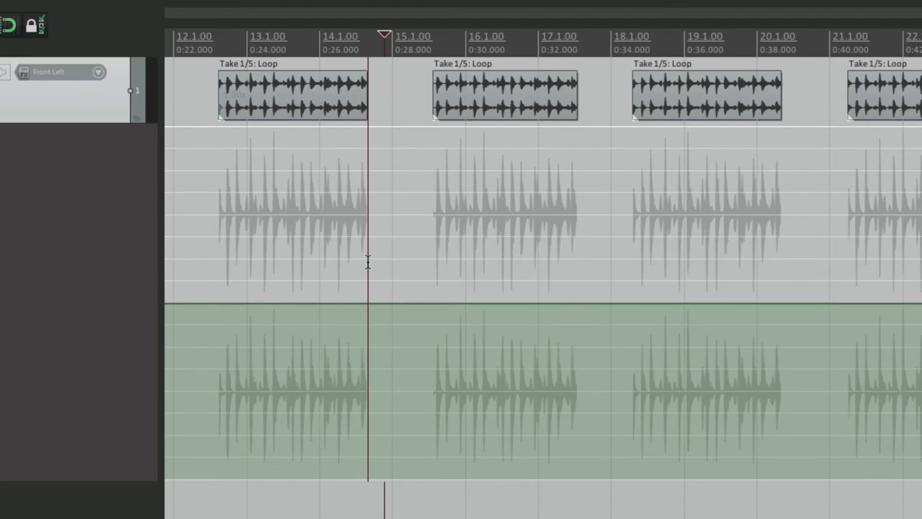
# Reset the mouse modifiers to factory default in all contexts, and switch the modifier list to the Envelope point context
pyautogui.press('super+comma')
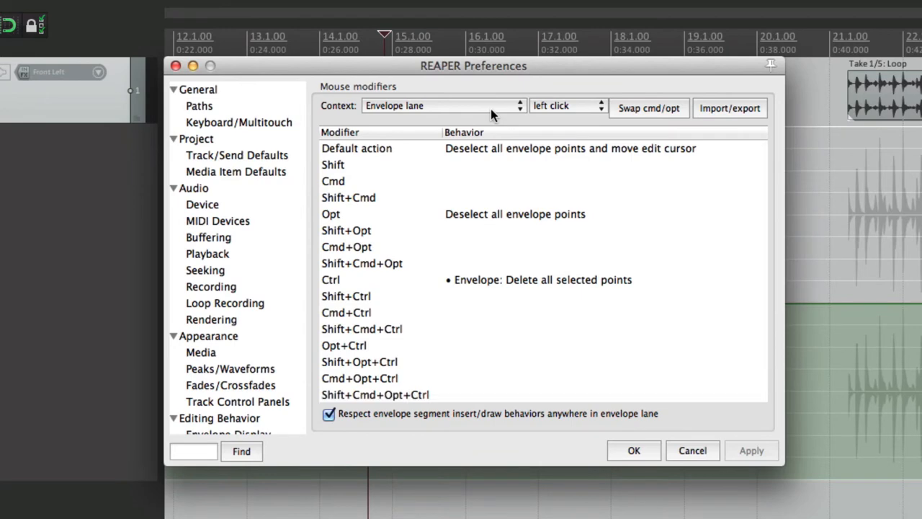
pyautogui.click(573, 109)
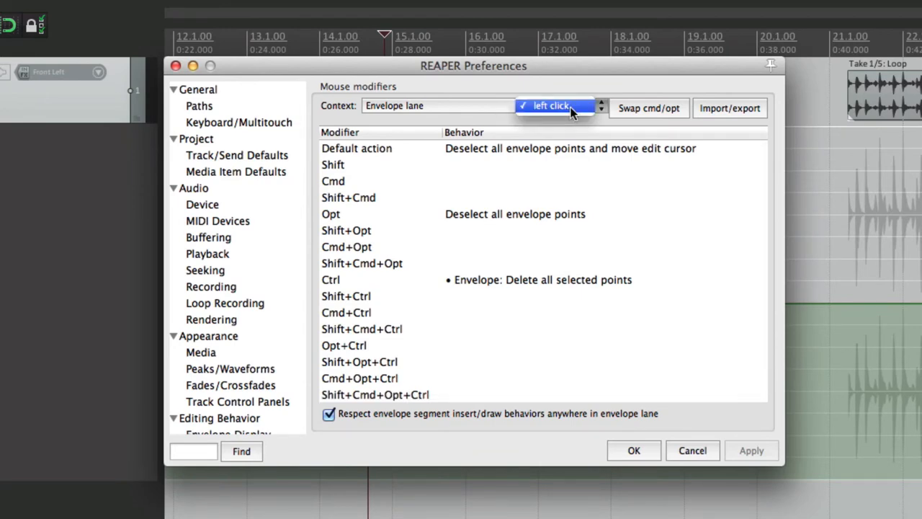
pyautogui.click(573, 112)
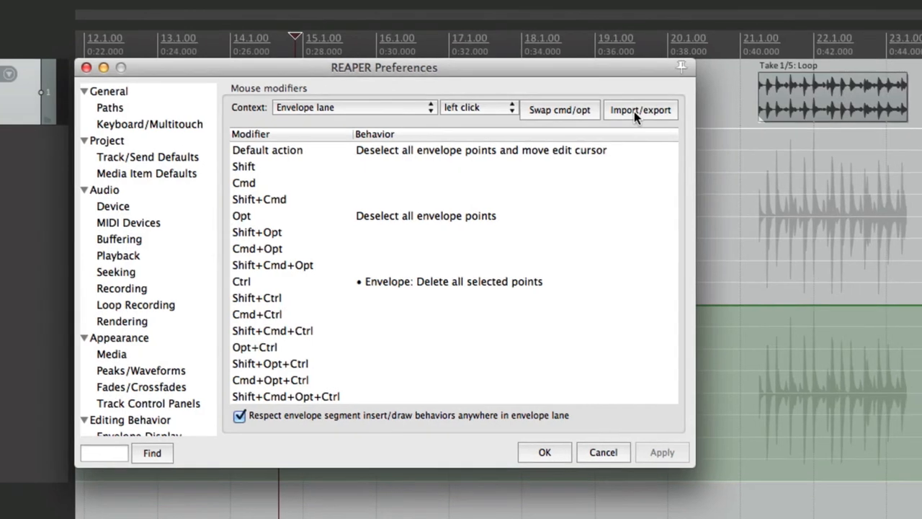
pyautogui.click(725, 108)
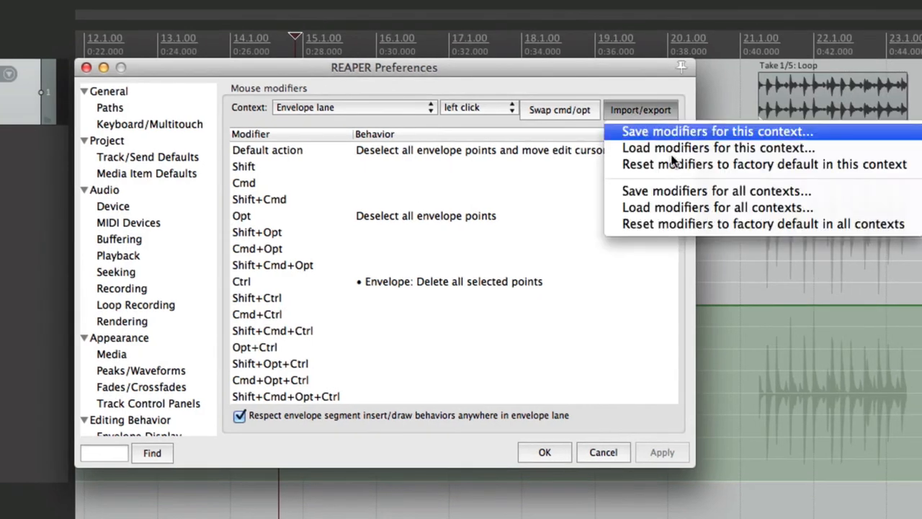
pyautogui.click(691, 220)
pyautogui.click(438, 110)
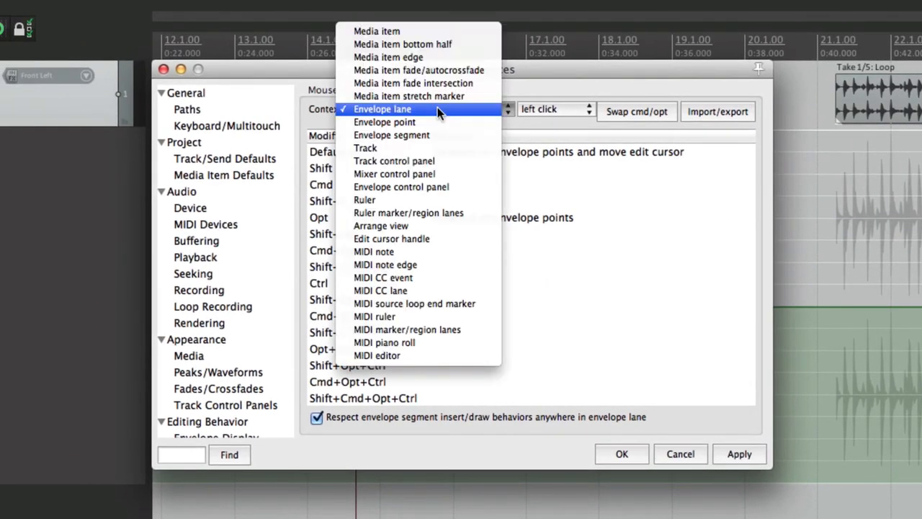
pyautogui.click(459, 124)
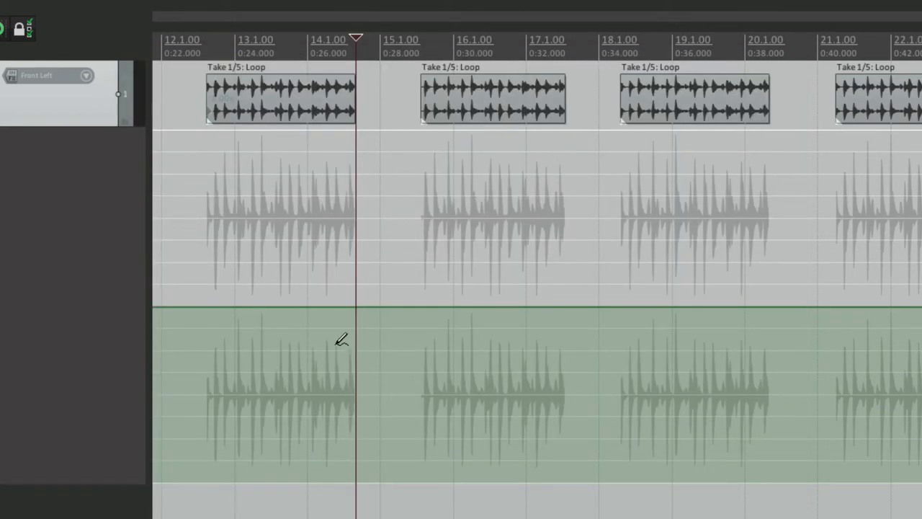
# Draw a volume envelope curve from about bar 14 to bar 21.5, and move its middle point to about bar 17.7
pyautogui.moveTo(315, 340)
pyautogui.mouseDown()
pyautogui.moveTo(403, 295)
pyautogui.moveTo(789, 298)
pyautogui.moveTo(848, 332)
pyautogui.mouseUp()
pyautogui.moveTo(554, 262)
pyautogui.mouseDown()
pyautogui.moveTo(569, 247)
pyautogui.moveTo(570, 278)
pyautogui.moveTo(598, 284)
pyautogui.moveTo(559, 280)
pyautogui.moveTo(603, 282)
pyautogui.moveTo(574, 261)
pyautogui.moveTo(573, 280)
pyautogui.mouseUp()
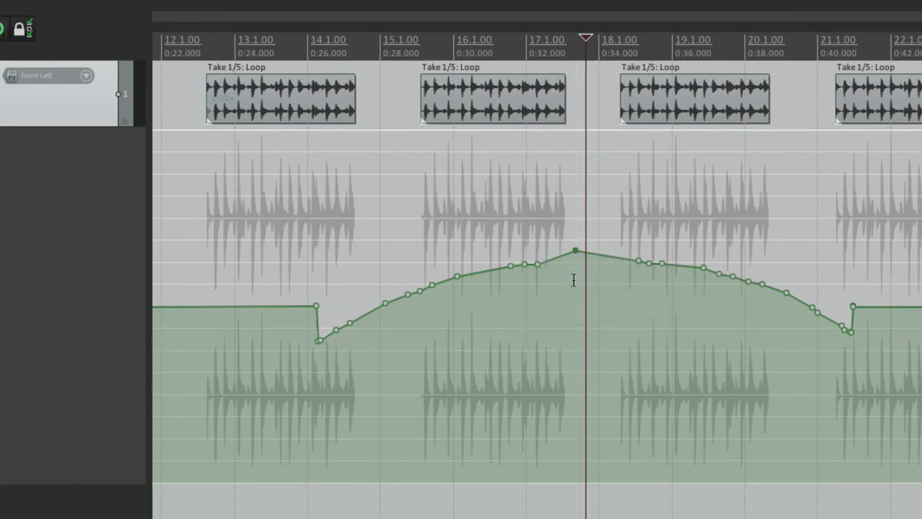
# Set the Envelope point left drag default action to Move envelope point ignoring snap
pyautogui.press('super+comma')
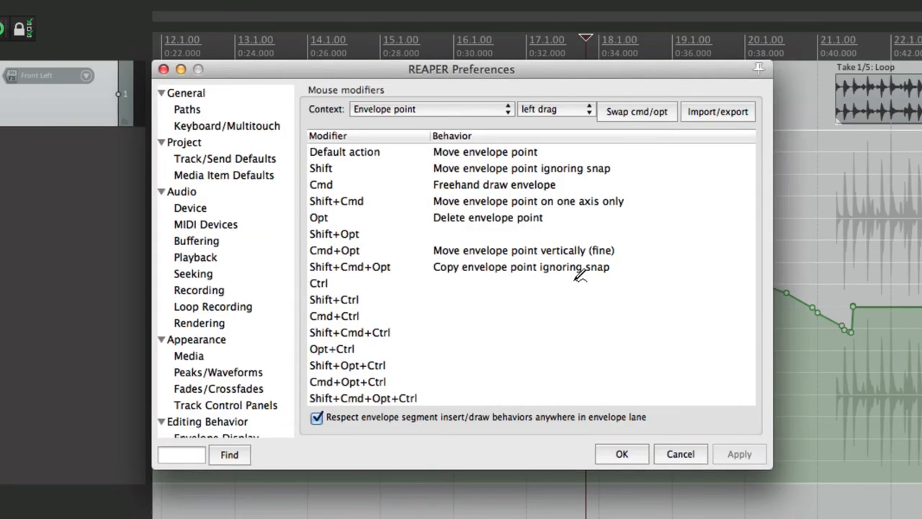
pyautogui.click(520, 152)
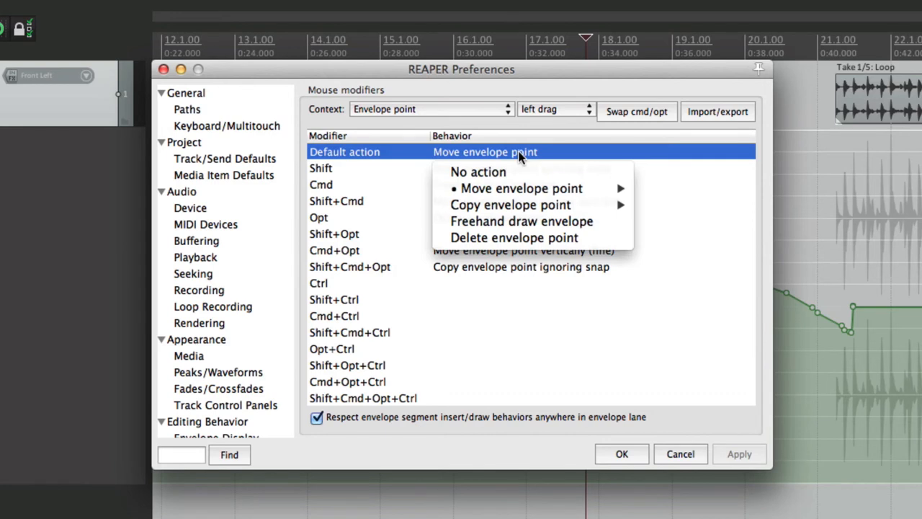
pyautogui.moveTo(513, 187)
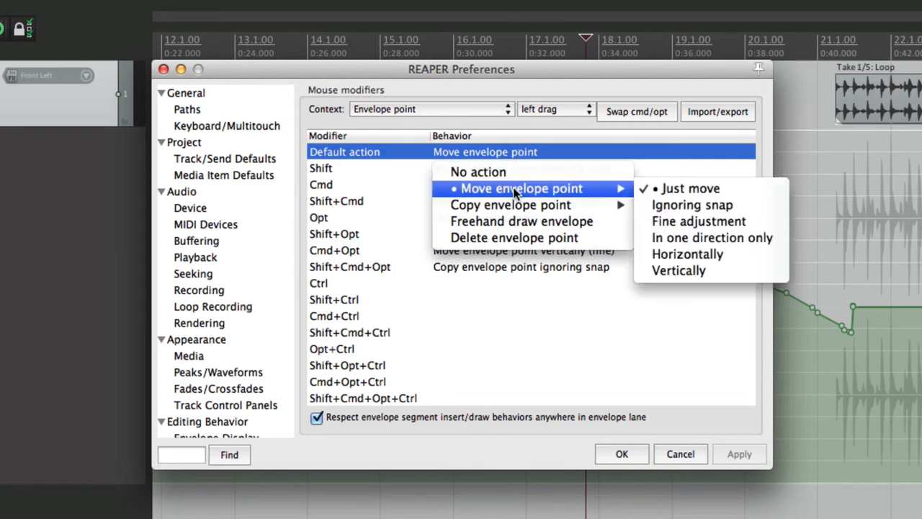
pyautogui.click(741, 211)
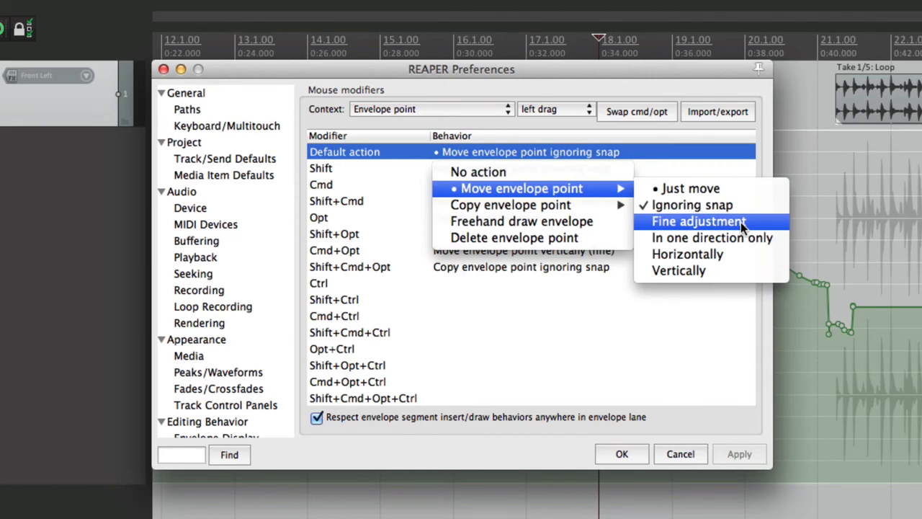
# Change the Envelope point left drag default action to the fine adjustment move and accept the preferences
pyautogui.click(741, 222)
pyautogui.press('Return')
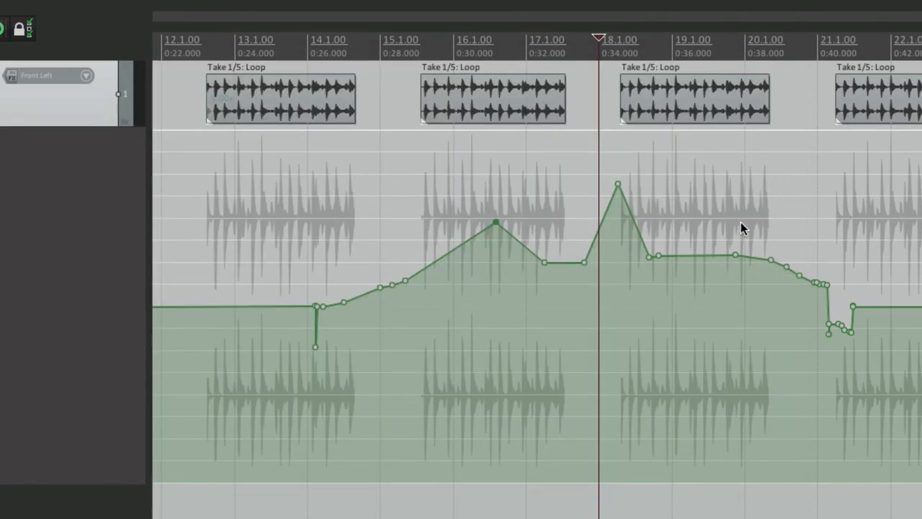
# Raise the volume points near bars 16.5 and 20 with fine vertical moves, and the point at 15.2.37 to about +2.6 dB
pyautogui.moveTo(493, 221)
pyautogui.moveTo(493, 221); pyautogui.dragTo(509, 165)
pyautogui.moveTo(495, 196); pyautogui.dragTo(529, 199)
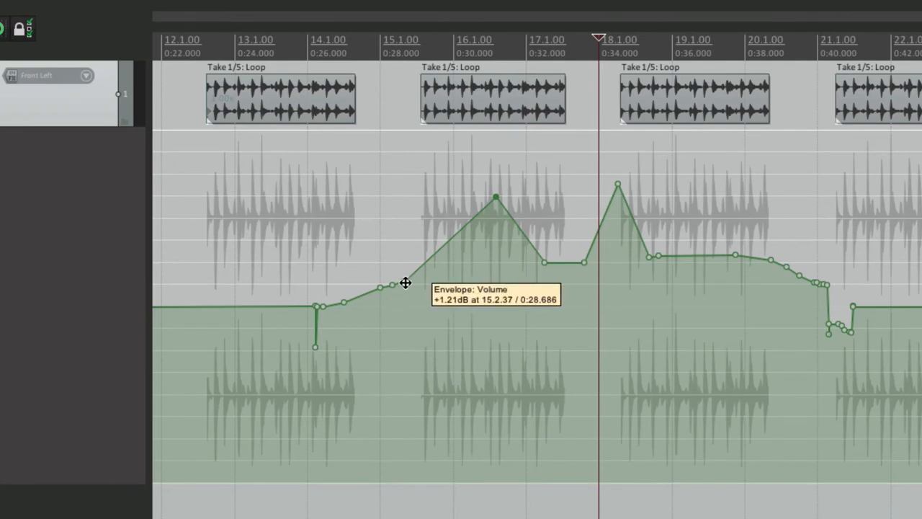
pyautogui.moveTo(406, 282); pyautogui.dragTo(411, 187)
pyautogui.moveTo(735, 255); pyautogui.dragTo(736, 185)
# Set the Envelope point left drag default action to move in one direction only and accept the preferences
pyautogui.press('super+comma')
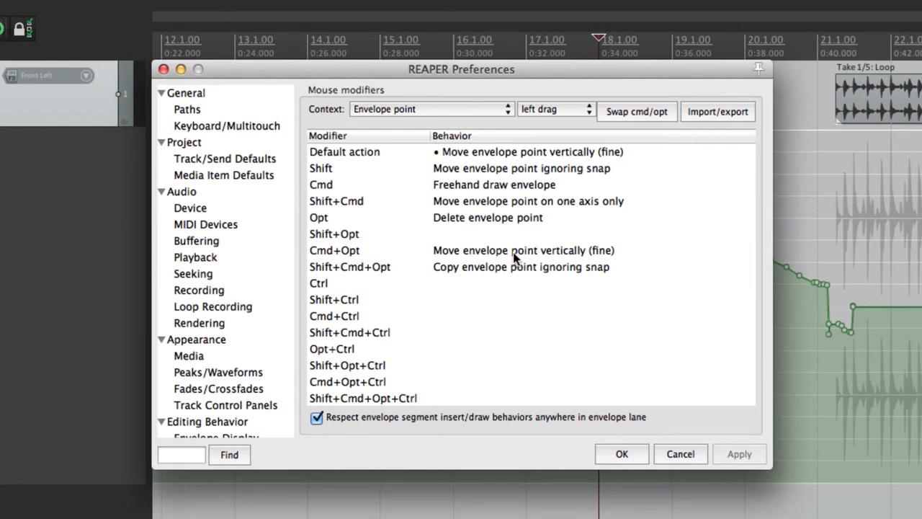
pyautogui.click(547, 154)
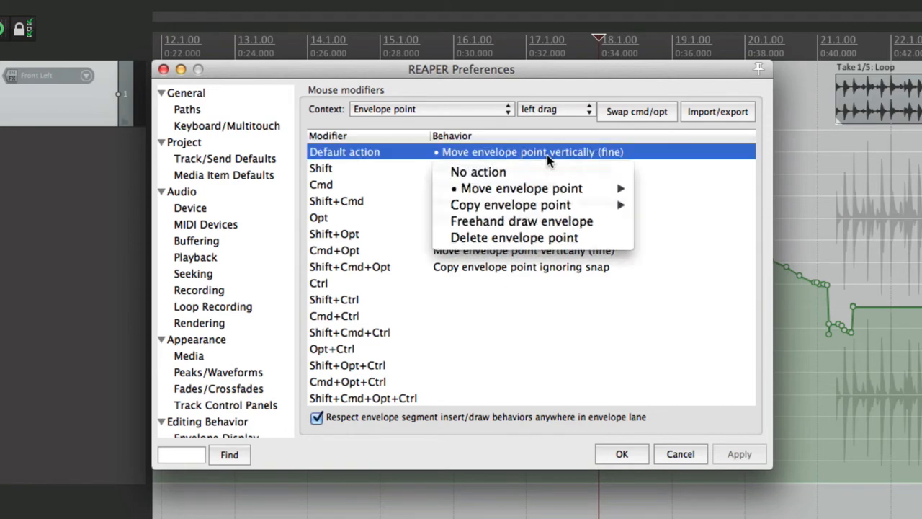
pyautogui.moveTo(548, 191)
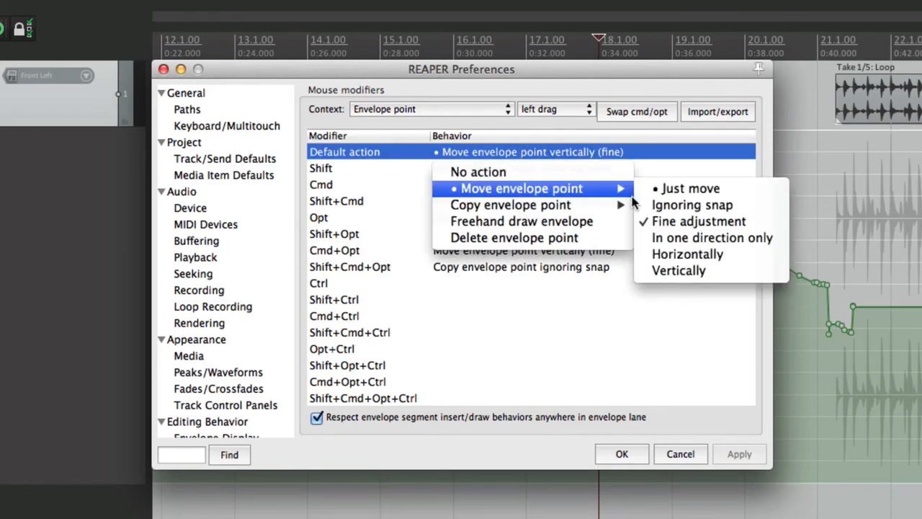
pyautogui.click(680, 238)
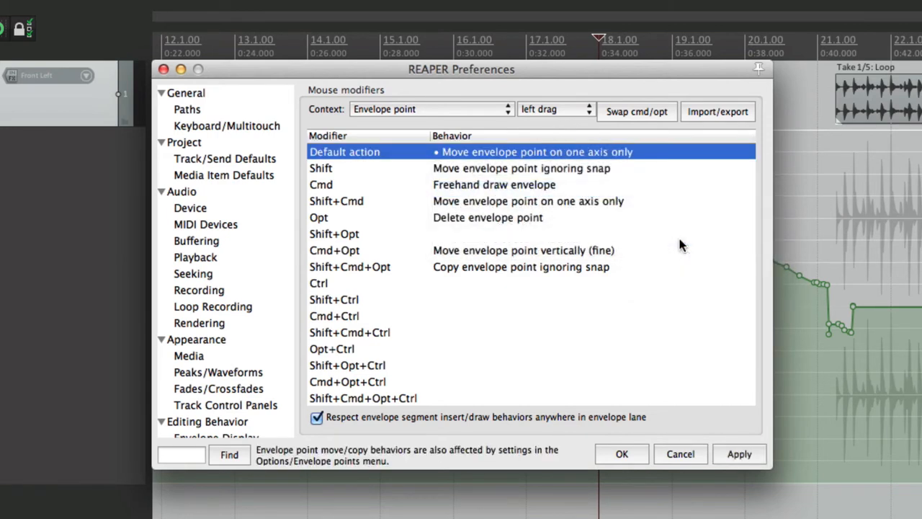
pyautogui.press('Return')
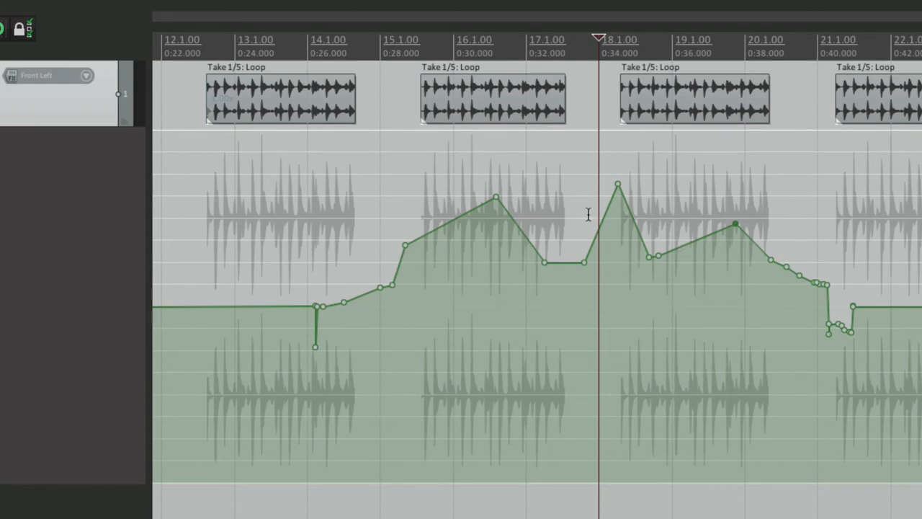
# Move the peak volume point near bar 16.5 along one axis at a time, to about +4.6 dB at 16.3.15
pyautogui.moveTo(497, 197)
pyautogui.moveTo(497, 197)
pyautogui.mouseDown()
pyautogui.moveTo(496, 186)
pyautogui.moveTo(496, 247)
pyautogui.moveTo(497, 185)
pyautogui.moveTo(456, 187)
pyautogui.moveTo(527, 187)
pyautogui.moveTo(439, 187)
pyautogui.moveTo(519, 188)
pyautogui.moveTo(479, 186)
pyautogui.moveTo(493, 185)
pyautogui.mouseUp()
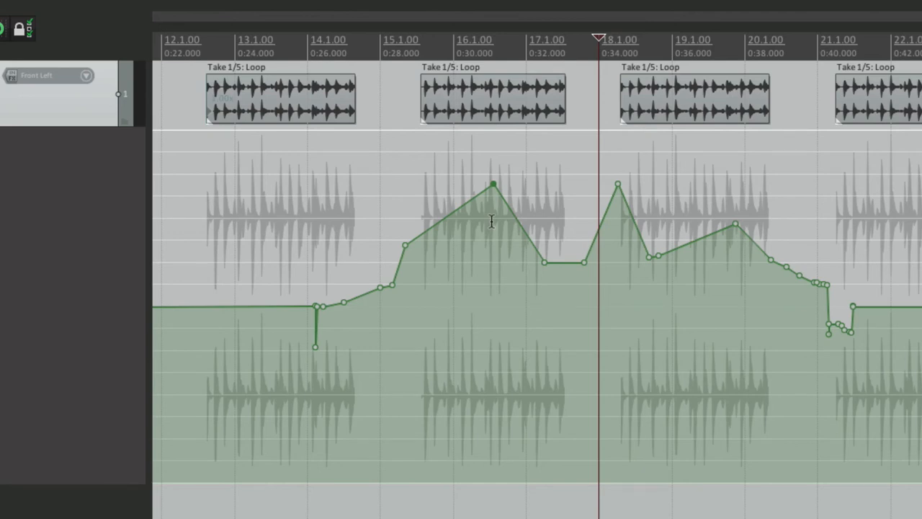
pyautogui.moveTo(494, 187)
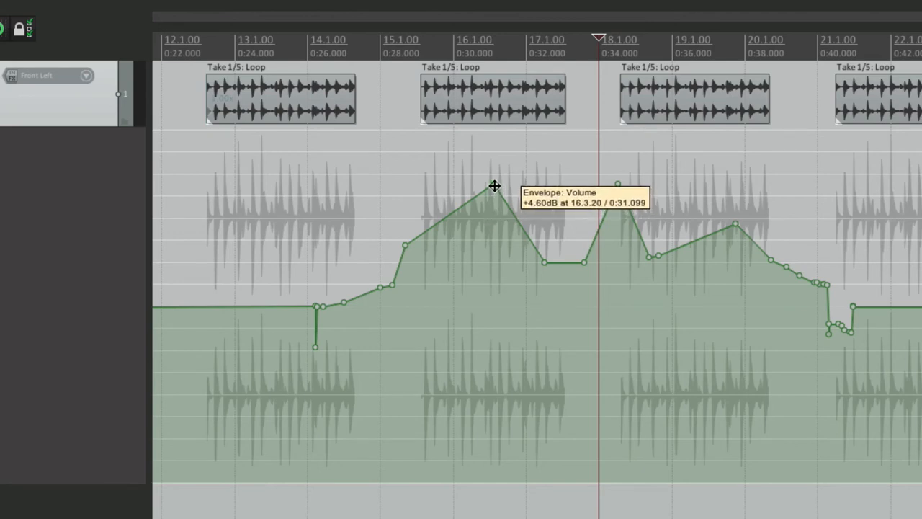
pyautogui.moveTo(494, 186)
pyautogui.mouseDown()
pyautogui.moveTo(494, 204)
pyautogui.moveTo(493, 185)
pyautogui.mouseUp()
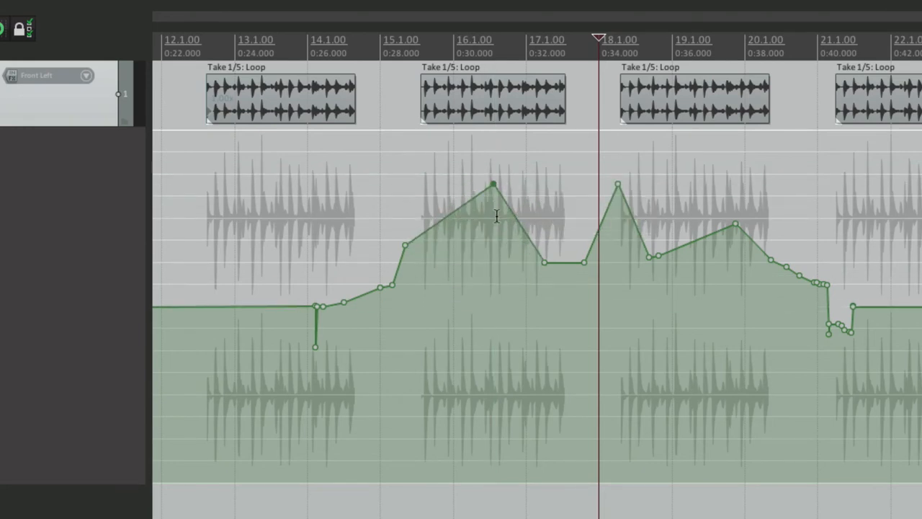
pyautogui.moveTo(494, 184)
pyautogui.mouseDown()
pyautogui.moveTo(457, 183)
pyautogui.moveTo(511, 186)
pyautogui.moveTo(444, 180)
pyautogui.moveTo(517, 182)
pyautogui.moveTo(482, 182)
pyautogui.mouseUp()
# Set the Envelope point left drag default action to Copy envelope point ignoring snap and accept the preferences
pyautogui.press('super+comma')
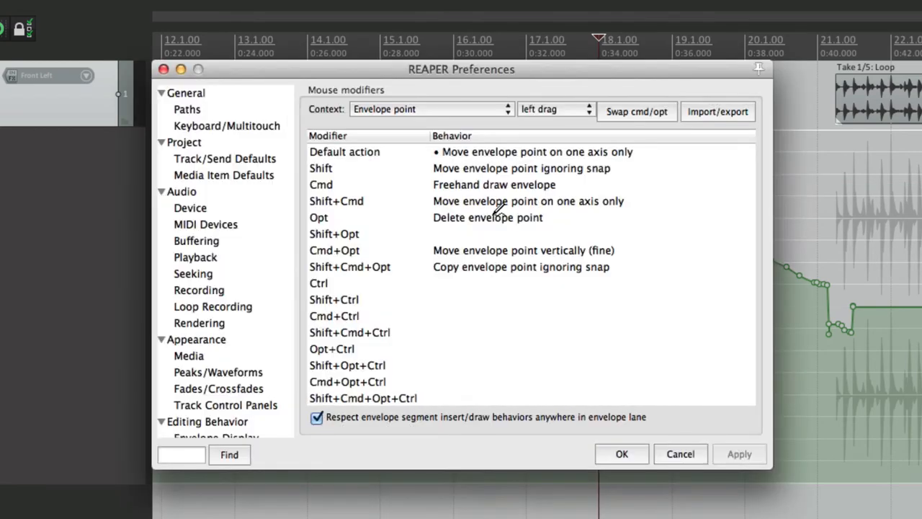
pyautogui.doubleClick(485, 154)
pyautogui.moveTo(547, 186)
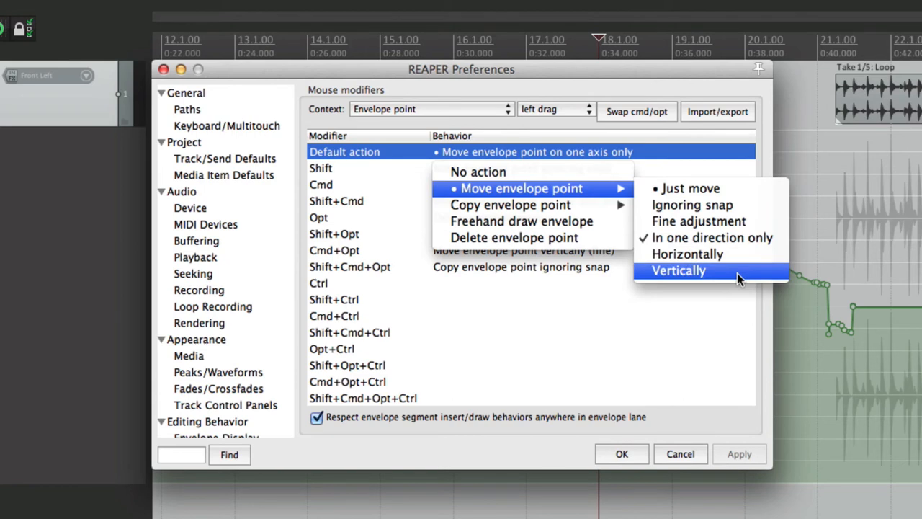
pyautogui.click(612, 343)
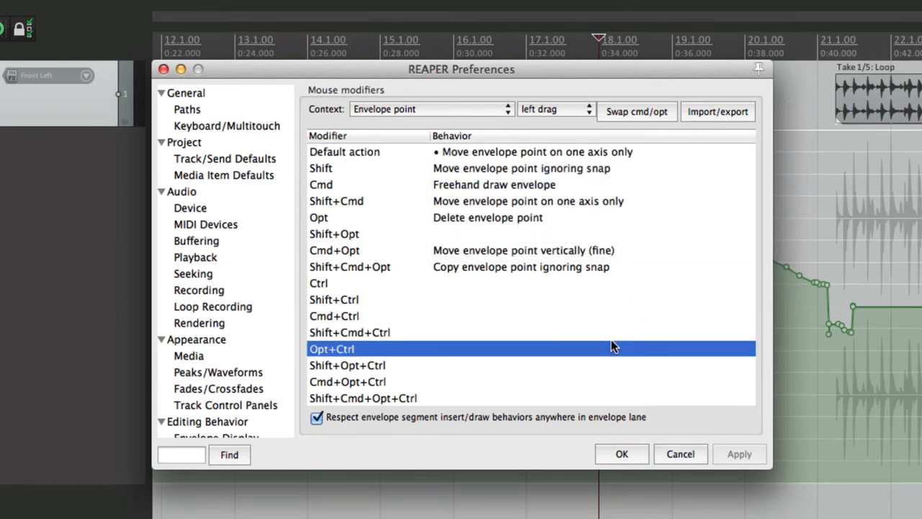
pyautogui.click(577, 202)
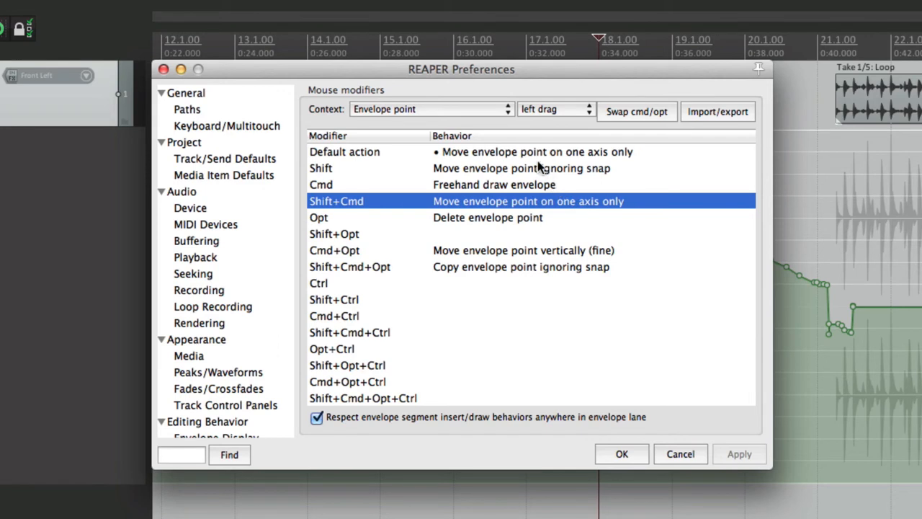
pyautogui.click(526, 152)
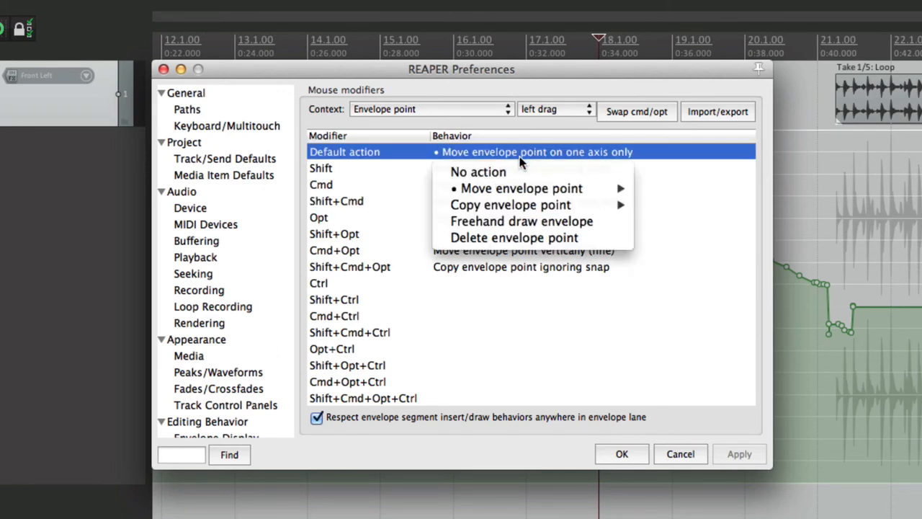
pyautogui.moveTo(523, 208)
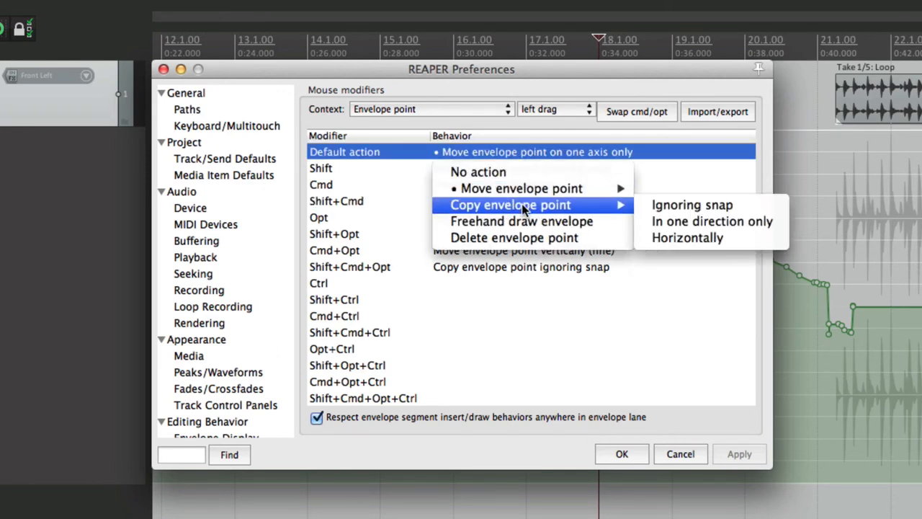
pyautogui.click(646, 208)
pyautogui.press('Return')
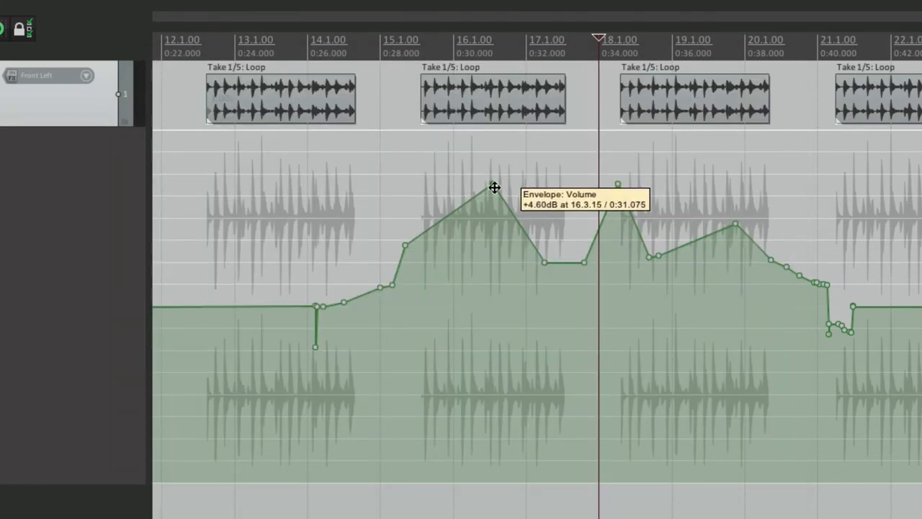
# Copy the volume points near bars 16.5, 15.4 and 18.3 horizontally to about bars 17, 16.3 and 18.6
pyautogui.moveTo(493, 185); pyautogui.dragTo(524, 185)
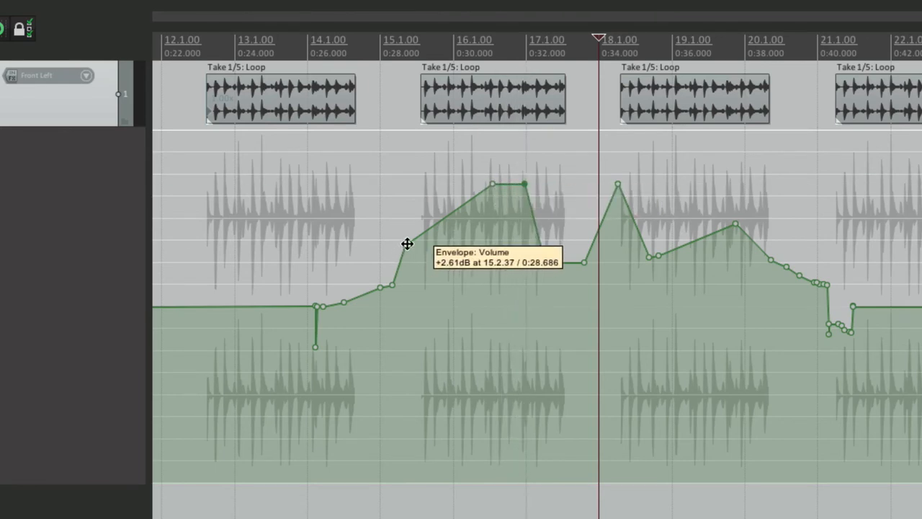
pyautogui.moveTo(407, 244); pyautogui.dragTo(474, 246)
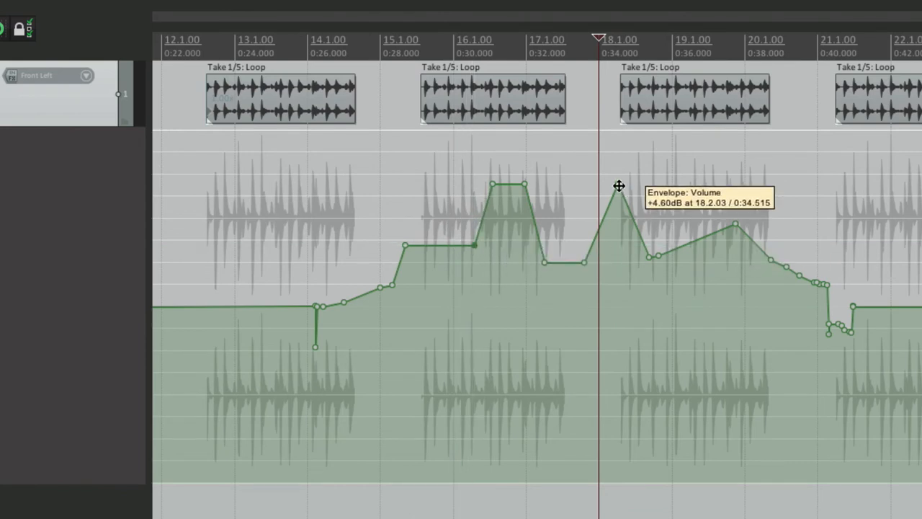
pyautogui.moveTo(634, 186); pyautogui.dragTo(644, 184)
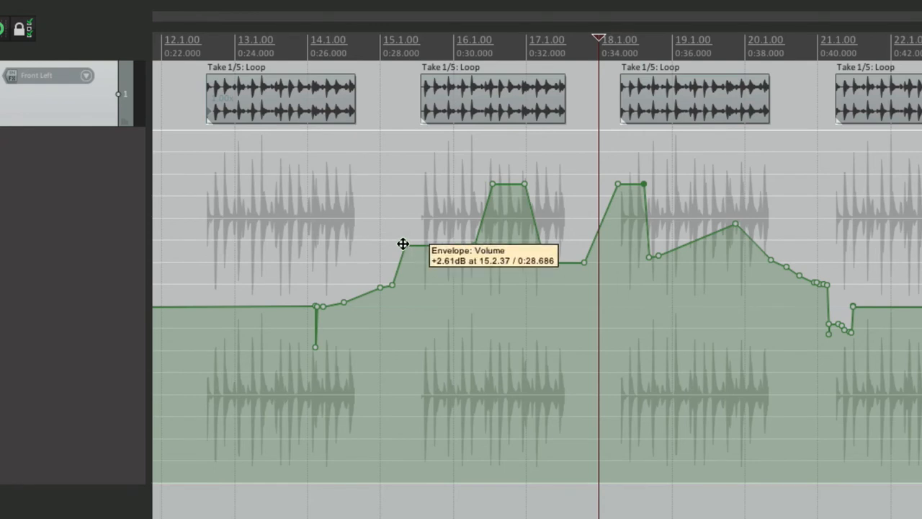
# Set the Envelope point left drag default action to Freehand draw envelope
pyautogui.press('super+comma')
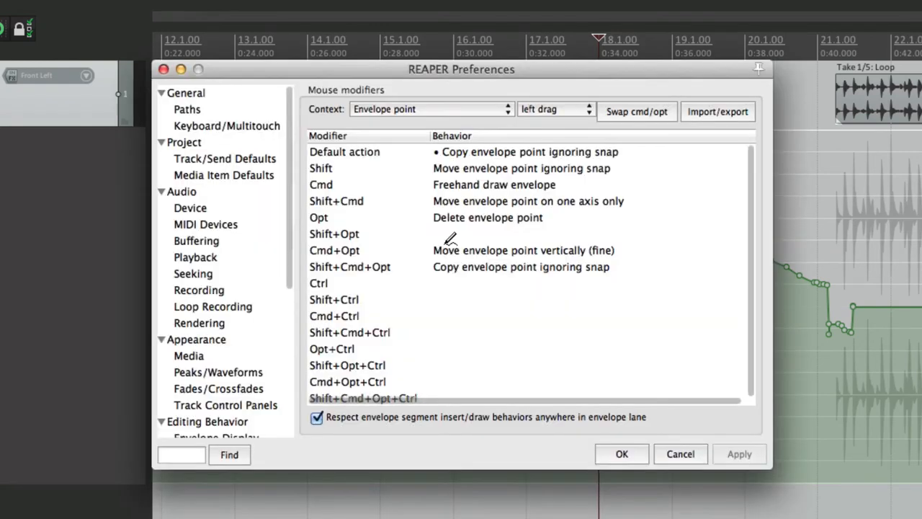
pyautogui.click(480, 153)
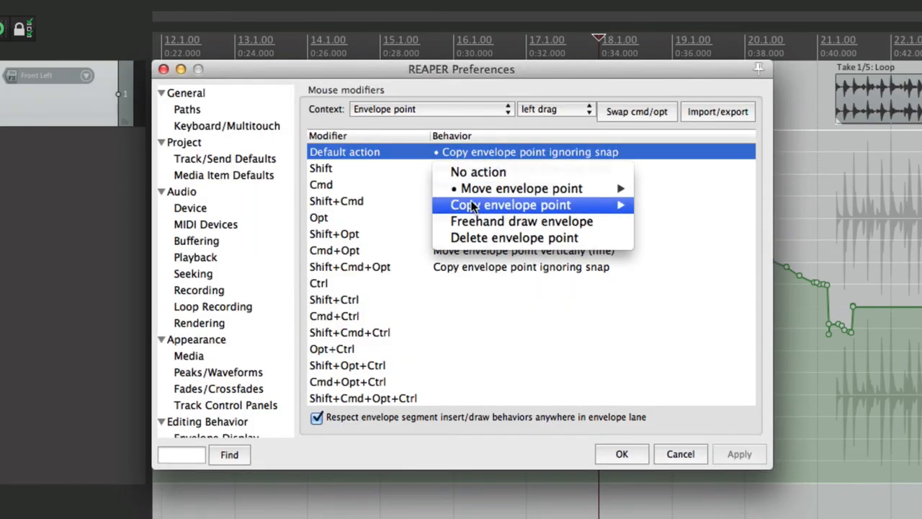
pyautogui.moveTo(474, 206)
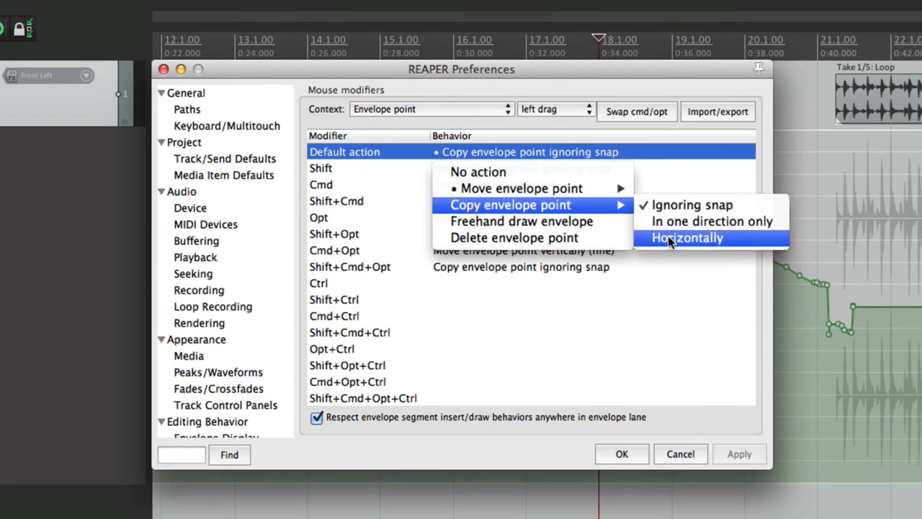
pyautogui.click(616, 223)
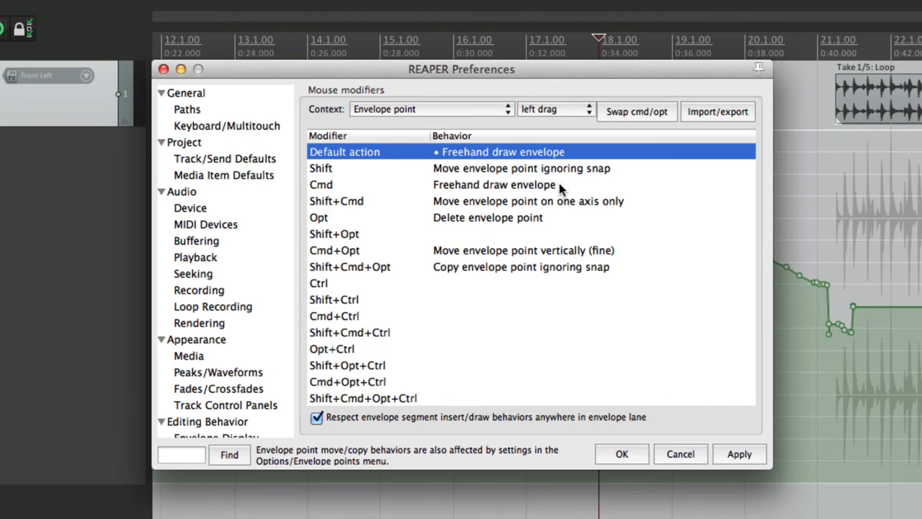
# Accept the preferences and freehand draw the volume envelope from about bar 17 to 22.2, and again from about bar 14 to 21.3
pyautogui.press('Return')
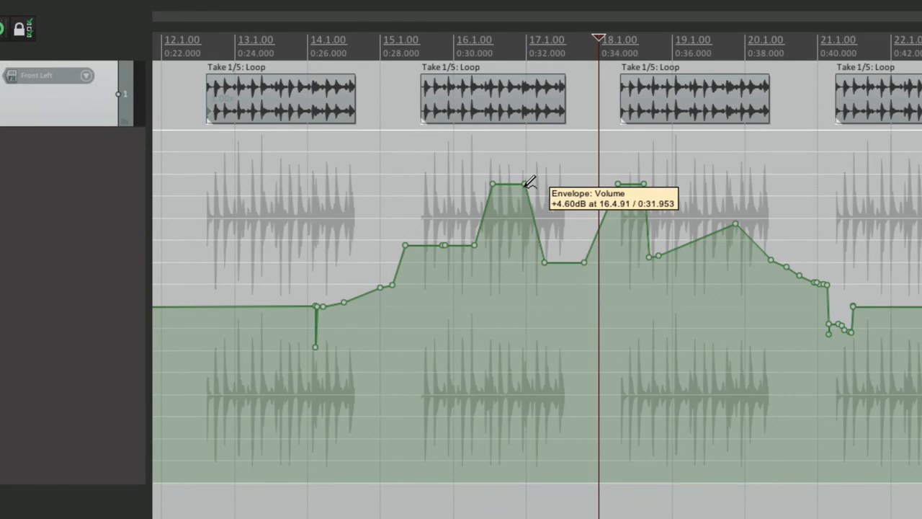
pyautogui.moveTo(528, 182)
pyautogui.mouseDown()
pyautogui.moveTo(589, 177)
pyautogui.moveTo(817, 249)
pyautogui.moveTo(725, 268)
pyautogui.moveTo(917, 283)
pyautogui.mouseUp()
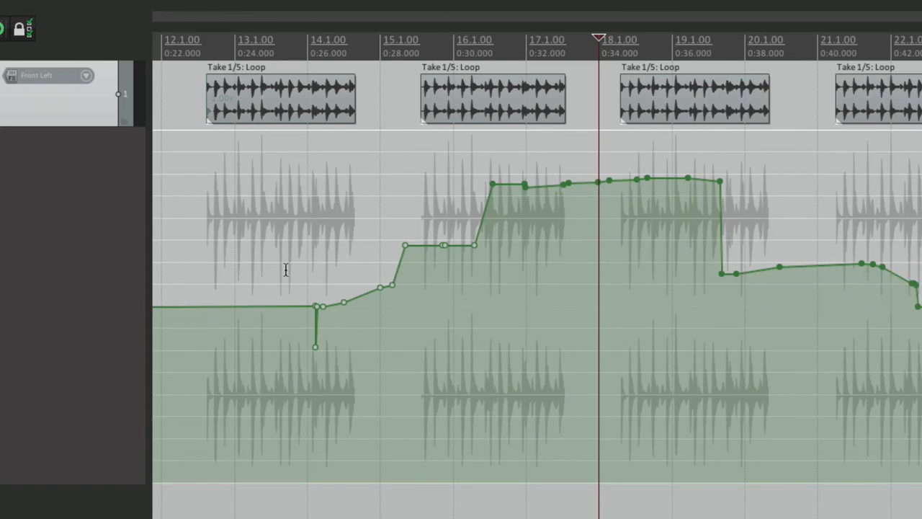
pyautogui.moveTo(317, 307)
pyautogui.mouseDown()
pyautogui.moveTo(430, 254)
pyautogui.moveTo(799, 245)
pyautogui.moveTo(872, 283)
pyautogui.mouseUp()
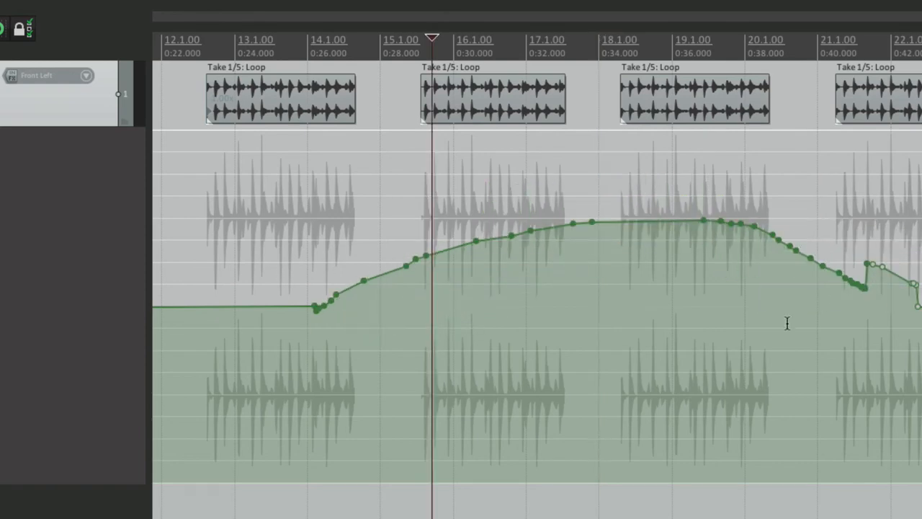
# Set the Envelope point left drag default action to Delete envelope point and accept the preferences
pyautogui.press('super+comma')
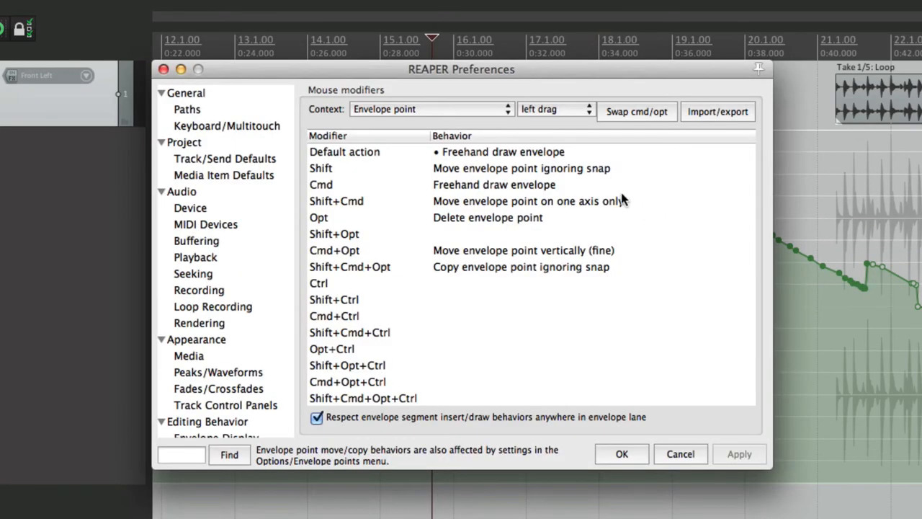
pyautogui.click(507, 154)
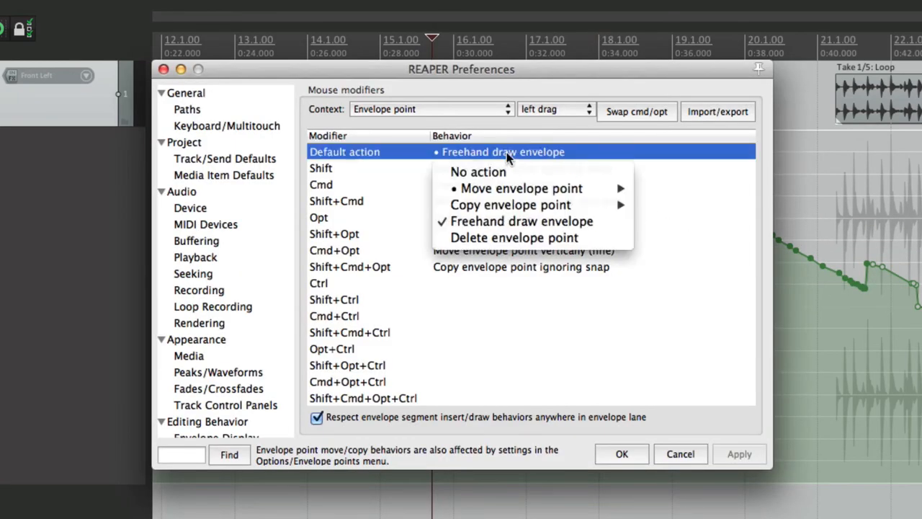
pyautogui.click(516, 237)
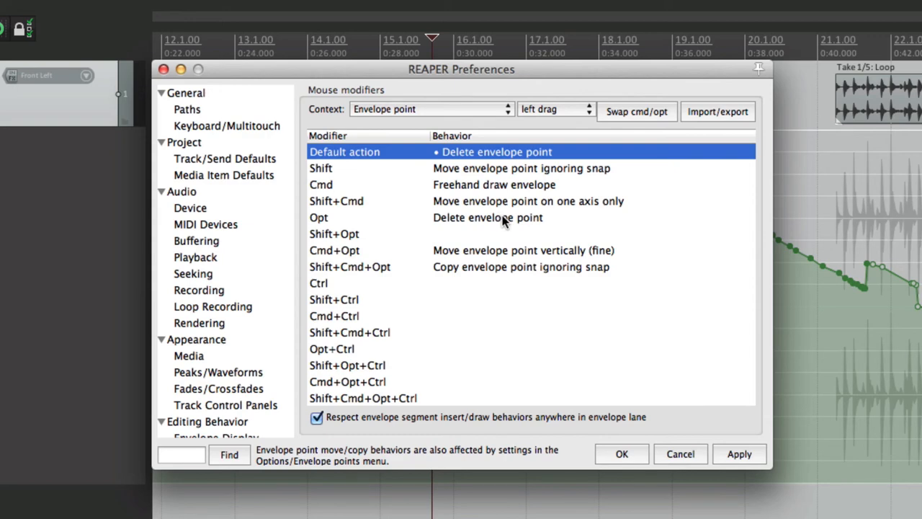
pyautogui.press('Return')
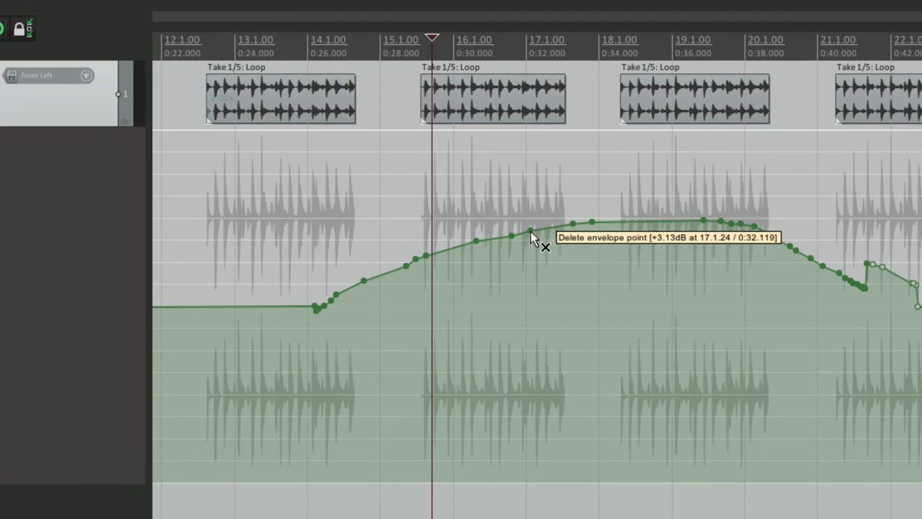
# Delete the four volume points at about 17.1, 17.3, 17.4 and 19.2 from the envelope
pyautogui.keyDown('alt'); pyautogui.click(530, 231); pyautogui.keyUp('alt')
pyautogui.keyDown('alt'); pyautogui.click(572, 225); pyautogui.keyUp('alt')
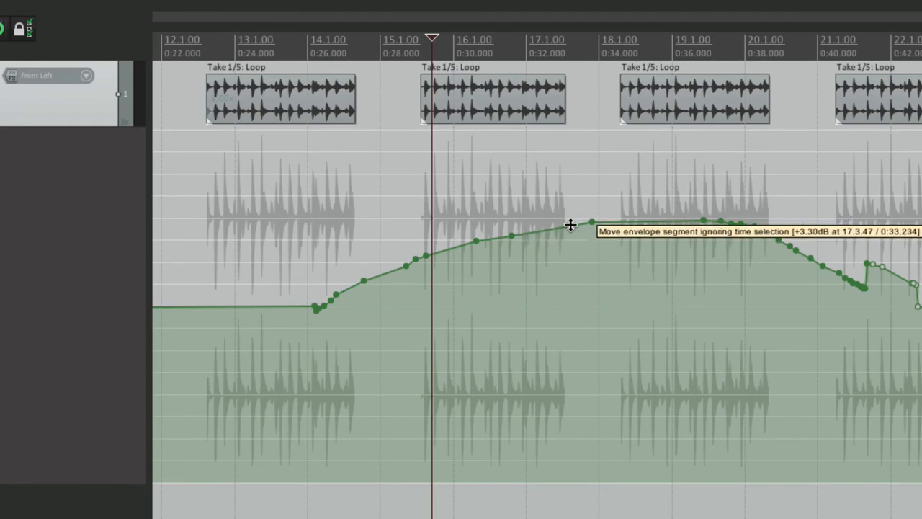
pyautogui.keyDown('alt'); pyautogui.click(589, 226); pyautogui.keyUp('alt')
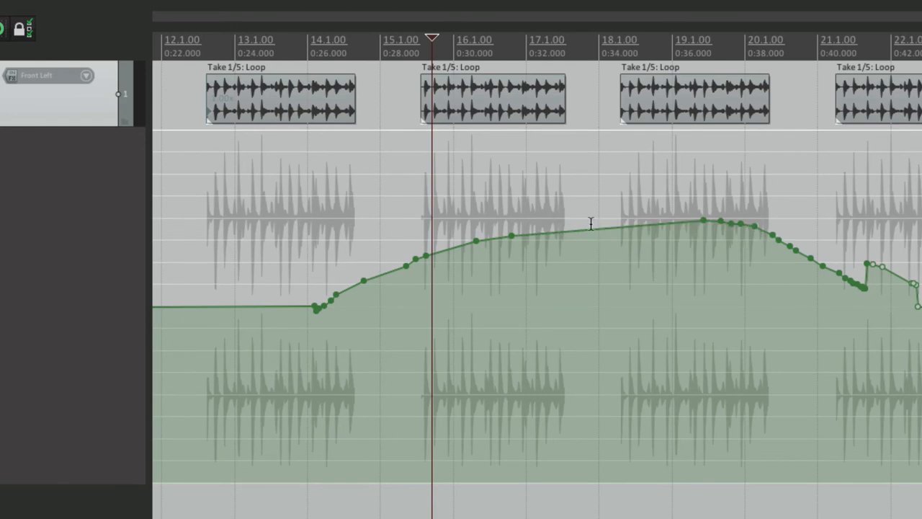
pyautogui.click(704, 221)
# Reset the mouse modifiers to factory default in all contexts
pyautogui.press('super+comma')
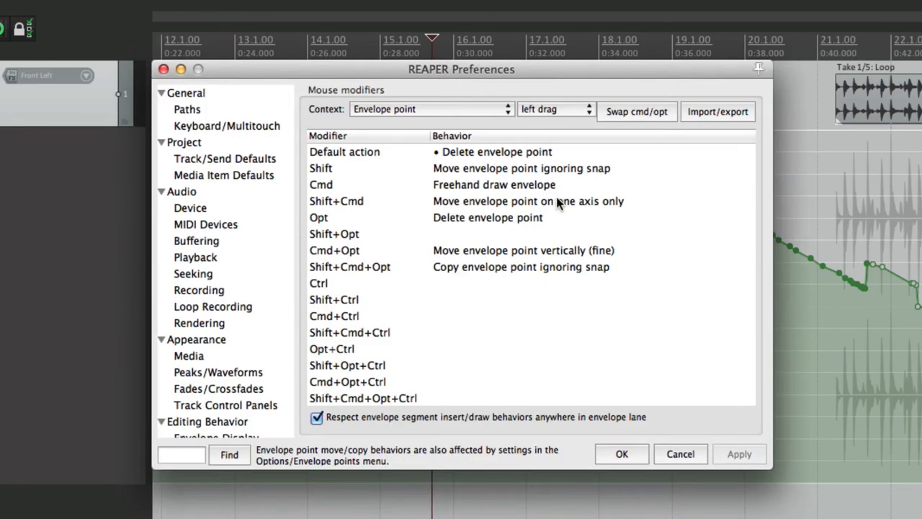
pyautogui.click(496, 152)
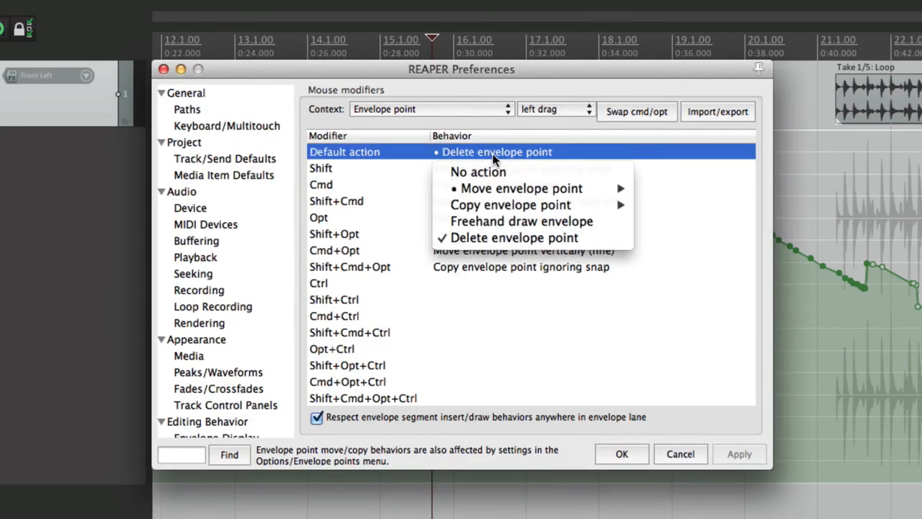
pyautogui.click(680, 182)
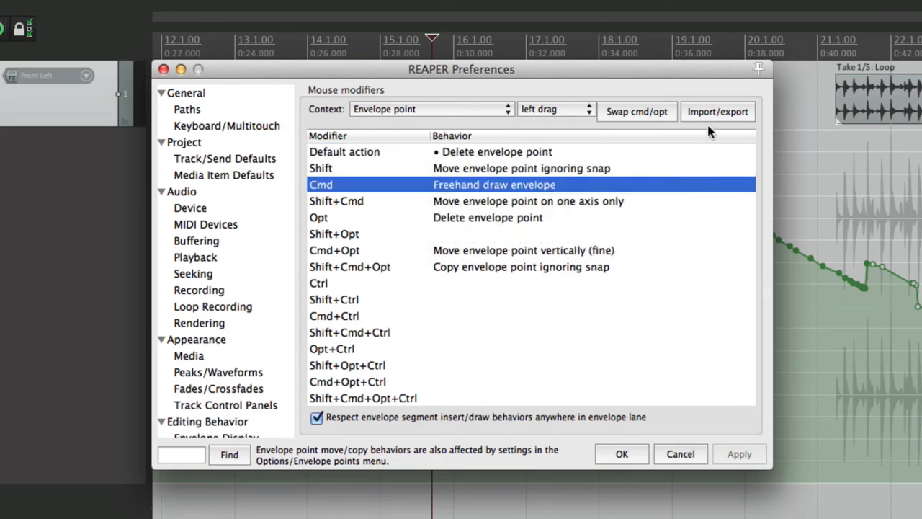
pyautogui.click(706, 116)
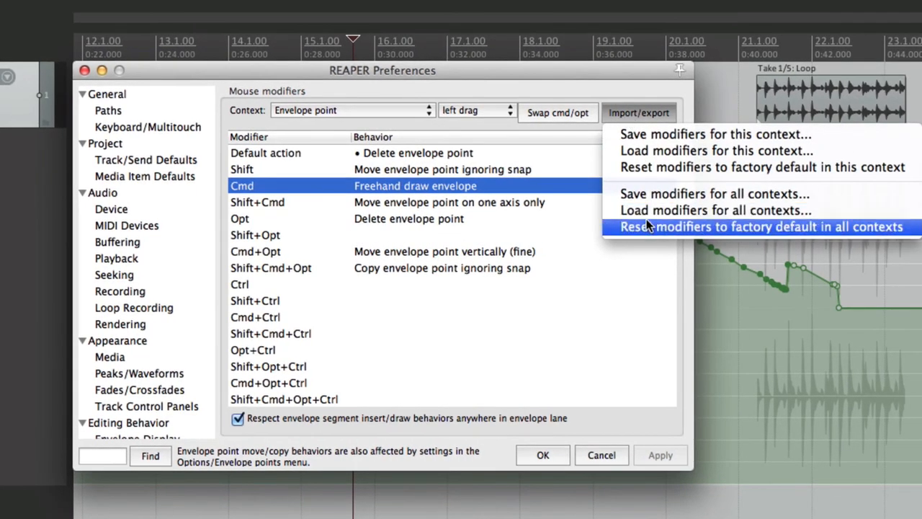
pyautogui.click(668, 227)
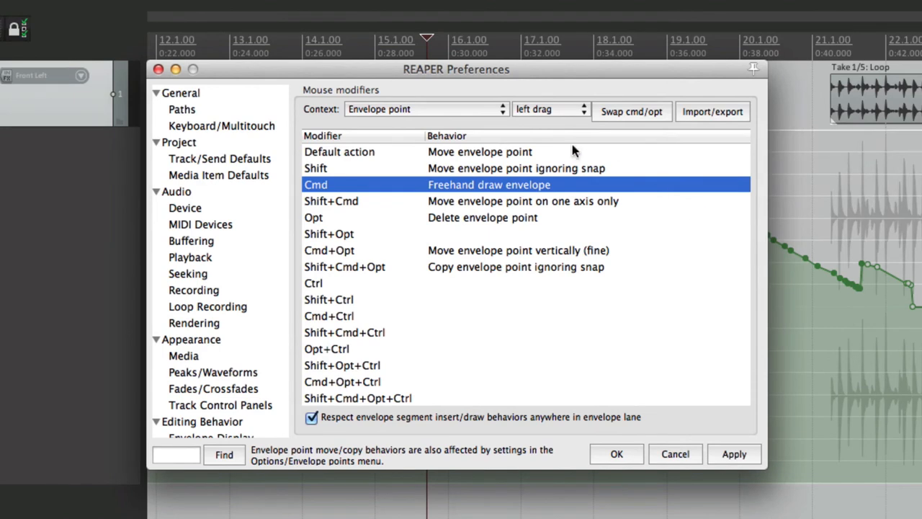
# Switch the Envelope point modifiers to double click, close the preferences and reset the volume point at 16.4.19 to its default 0 dB
pyautogui.click(469, 110)
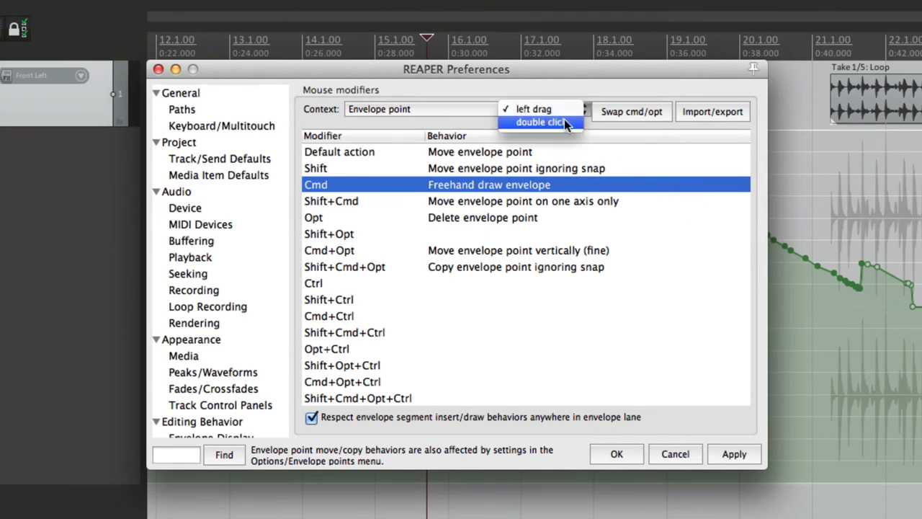
pyautogui.click(564, 122)
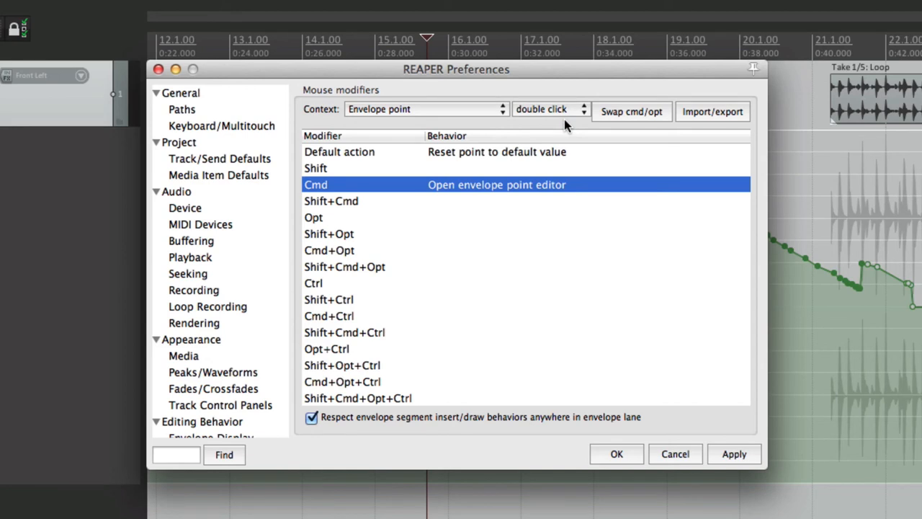
pyautogui.click(521, 151)
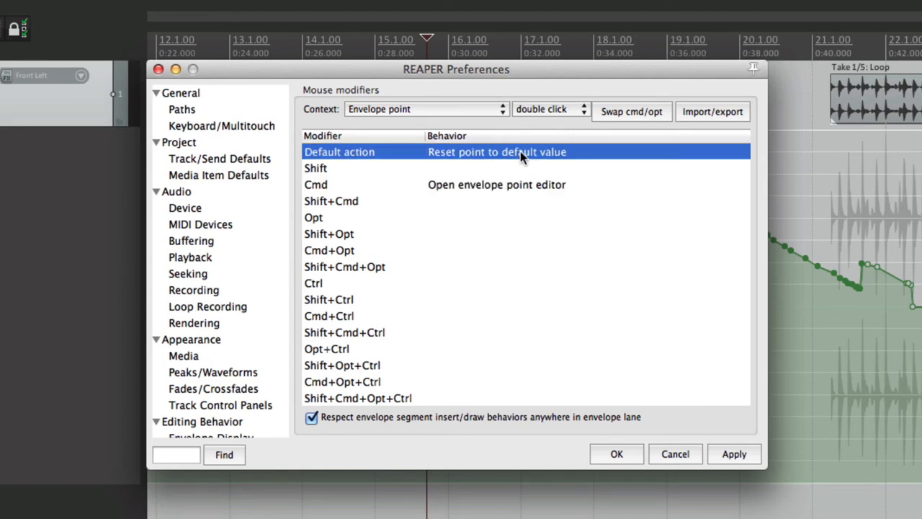
pyautogui.press('Escape')
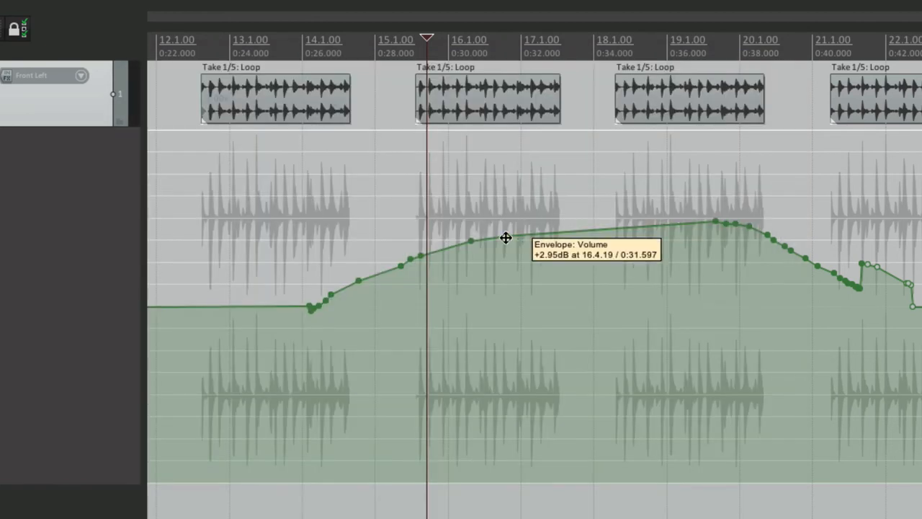
pyautogui.moveTo(506, 237); pyautogui.dragTo(506, 306)
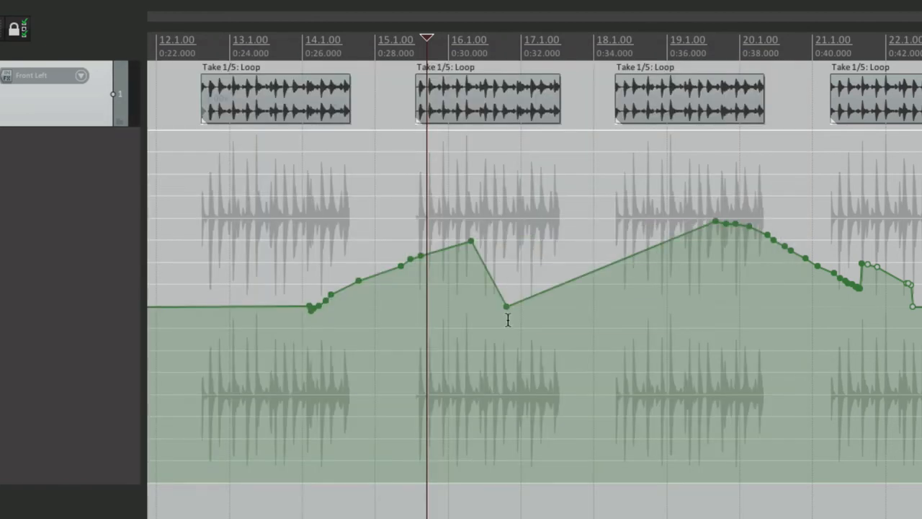
pyautogui.moveTo(505, 310)
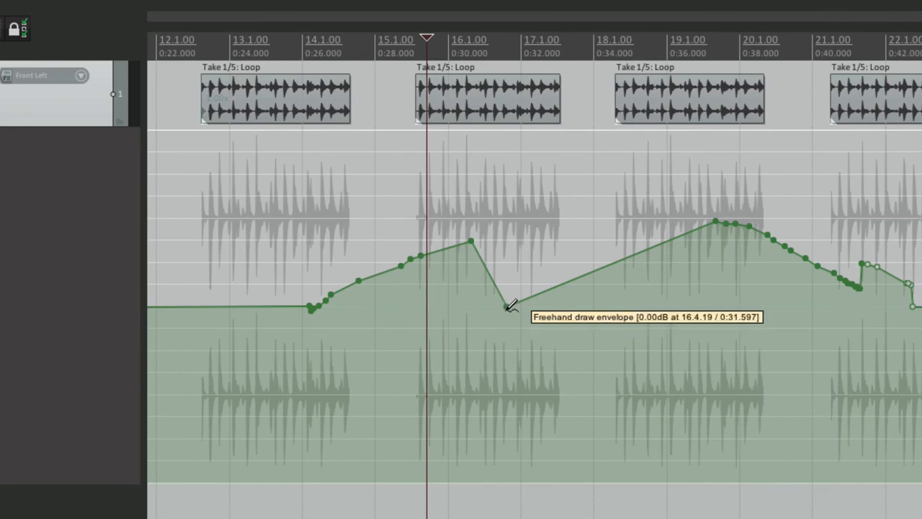
# Set the Envelope point double click default action to Open envelope point editor and accept the preferences
pyautogui.press('super+comma')
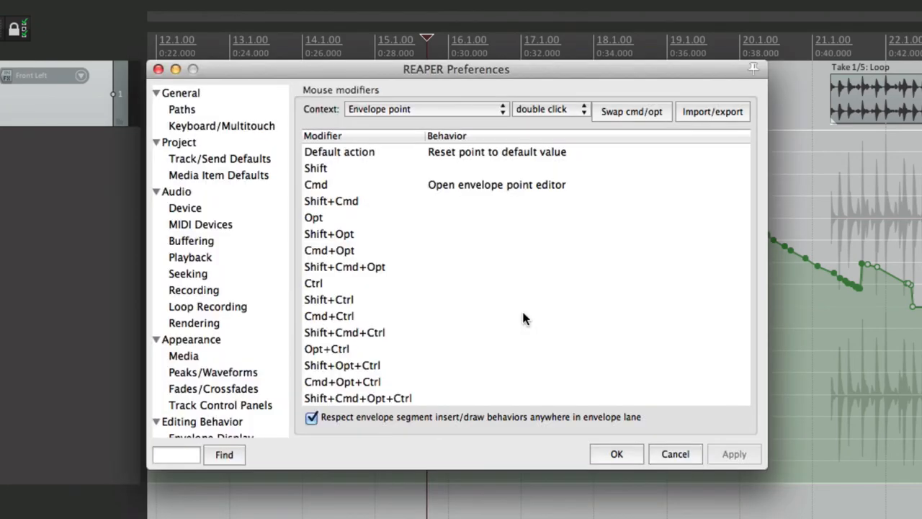
pyautogui.click(513, 153)
pyautogui.click(513, 153)
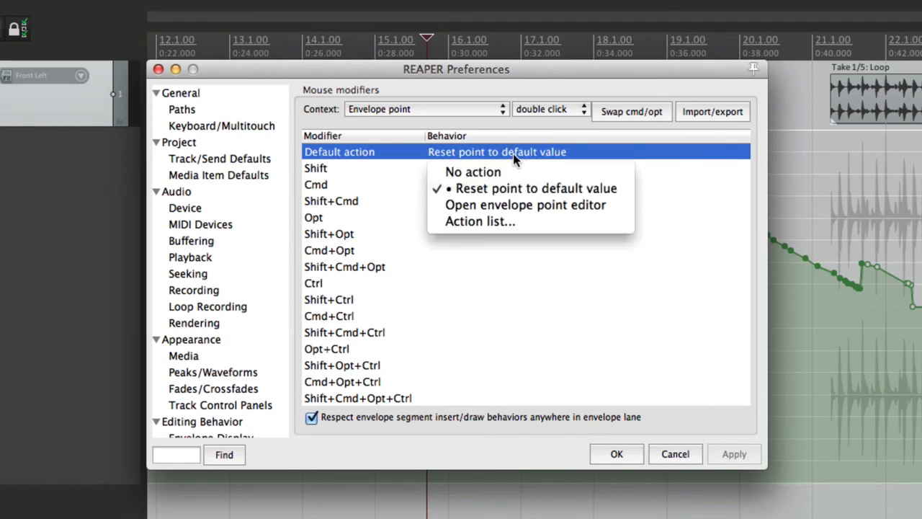
pyautogui.click(559, 205)
pyautogui.click(530, 186)
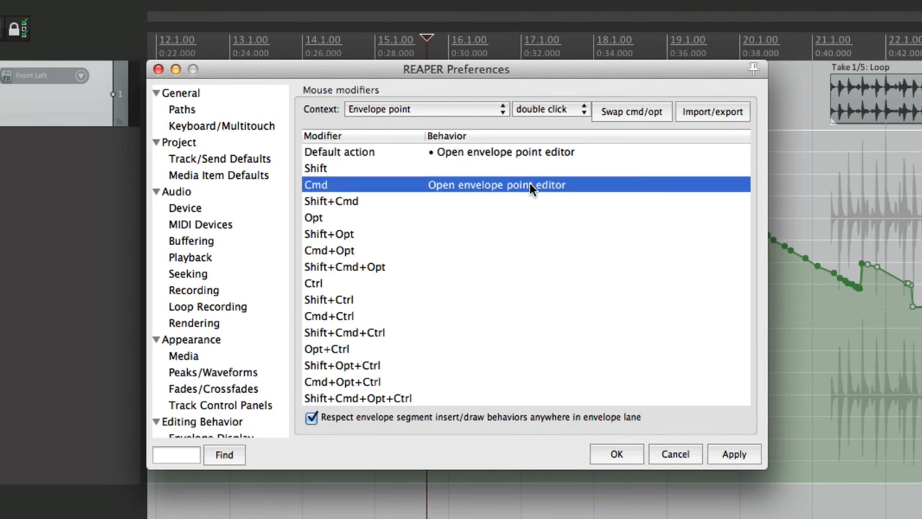
pyautogui.press('Return')
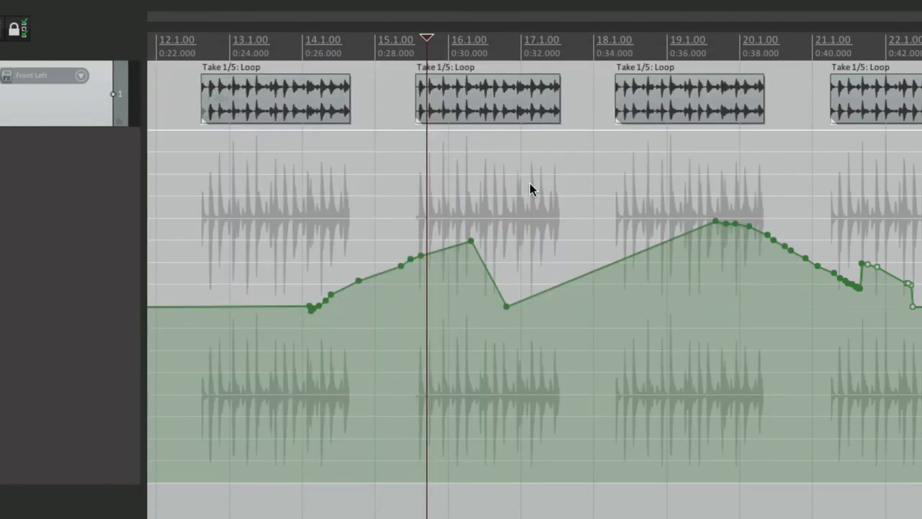
# Edit the volume point at 16.2.25 to a value of 4 dB with a Bezier shape and a tension of about 0.61
pyautogui.doubleClick(472, 244)
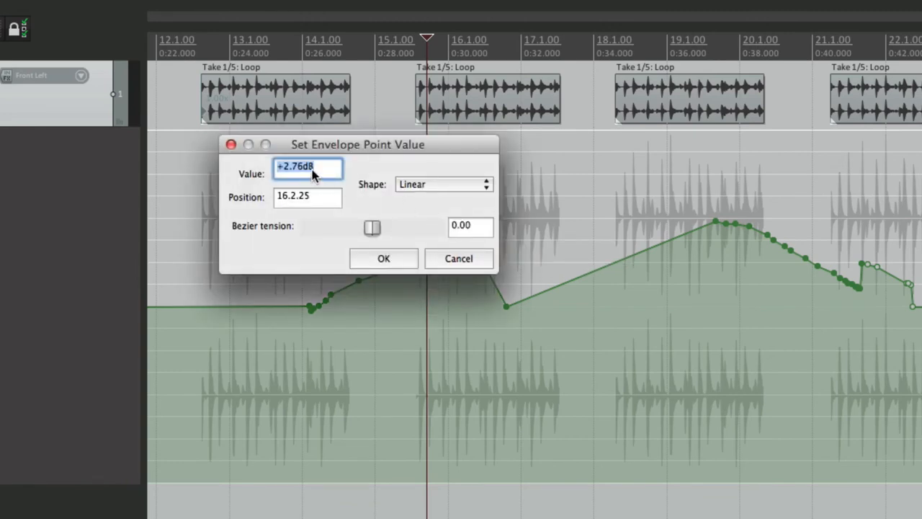
pyautogui.write('4')
pyautogui.click(435, 184)
pyautogui.click(448, 197)
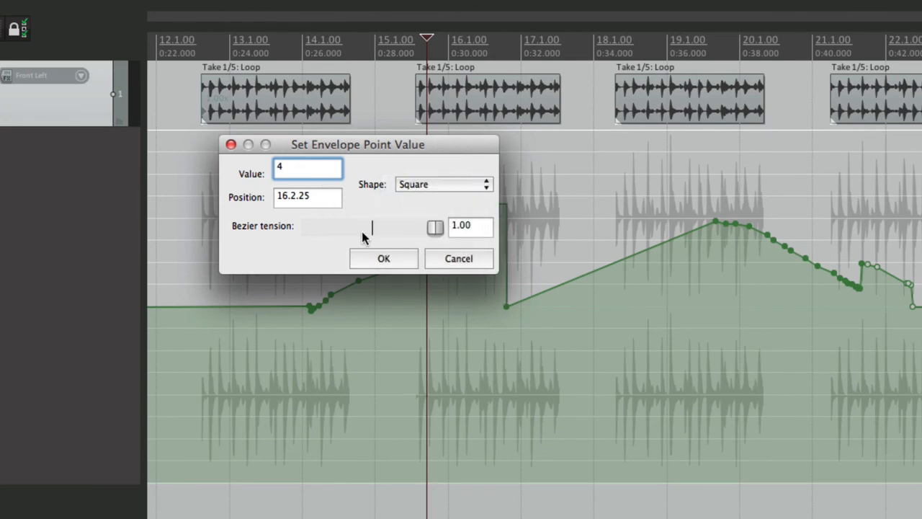
pyautogui.moveTo(433, 228); pyautogui.dragTo(363, 229)
pyautogui.moveTo(386, 145); pyautogui.dragTo(262, 153)
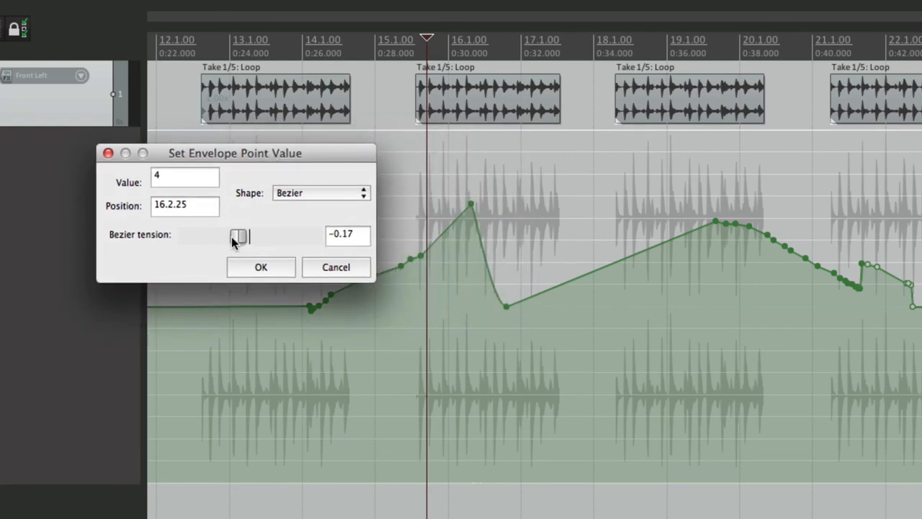
pyautogui.moveTo(231, 236); pyautogui.dragTo(283, 240)
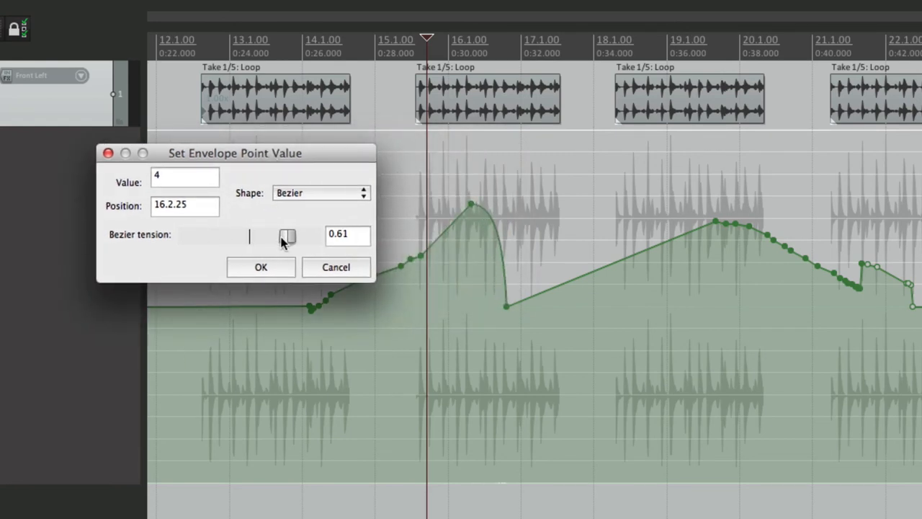
pyautogui.click(266, 264)
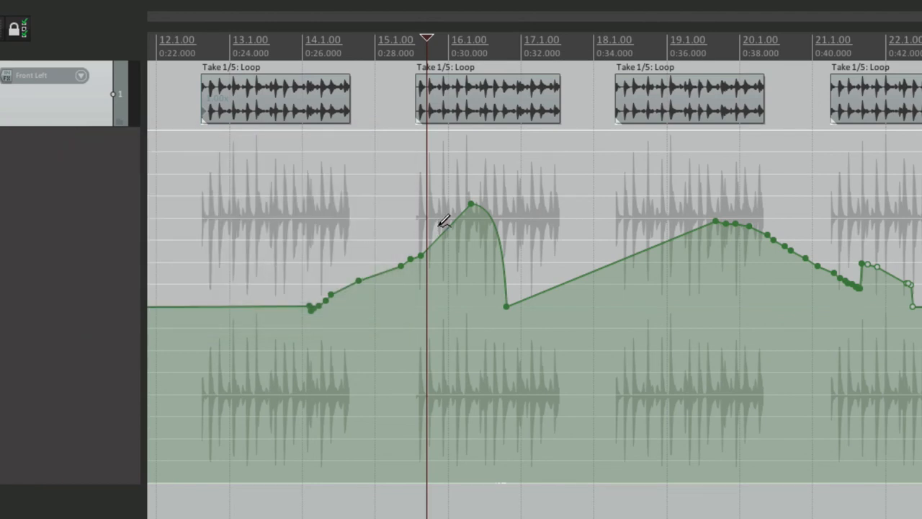
# Undo and redo the last volume point edit
pyautogui.hotkey('ctrl', 'z')
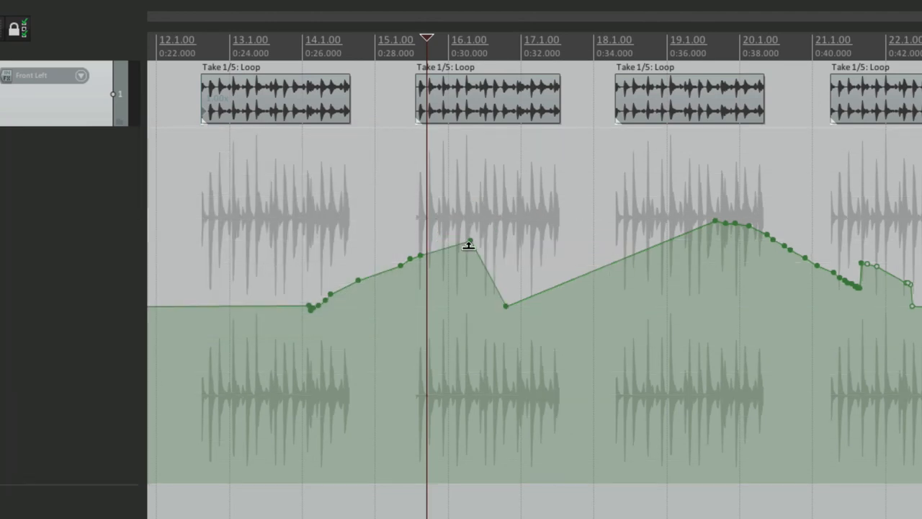
pyautogui.hotkey('ctrl', 'shift', 'z')
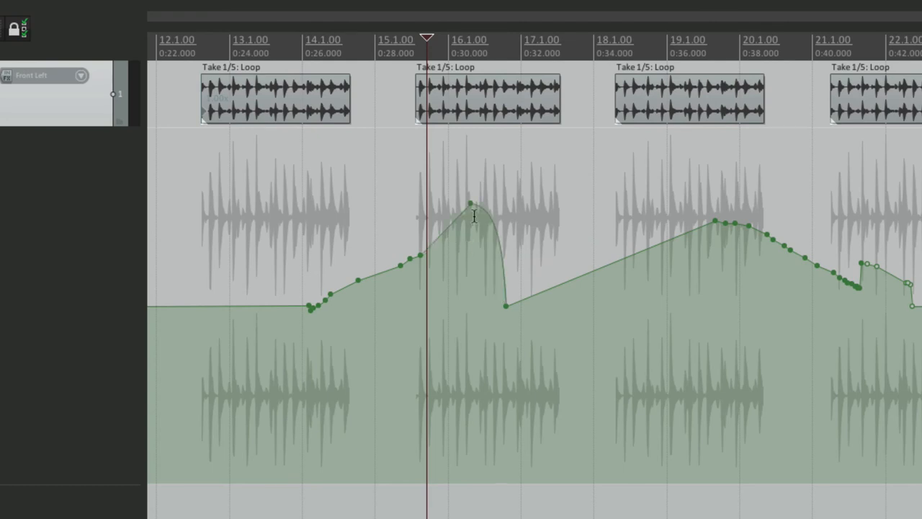
# Reset the mouse modifiers to factory default in all contexts
pyautogui.press('super+comma')
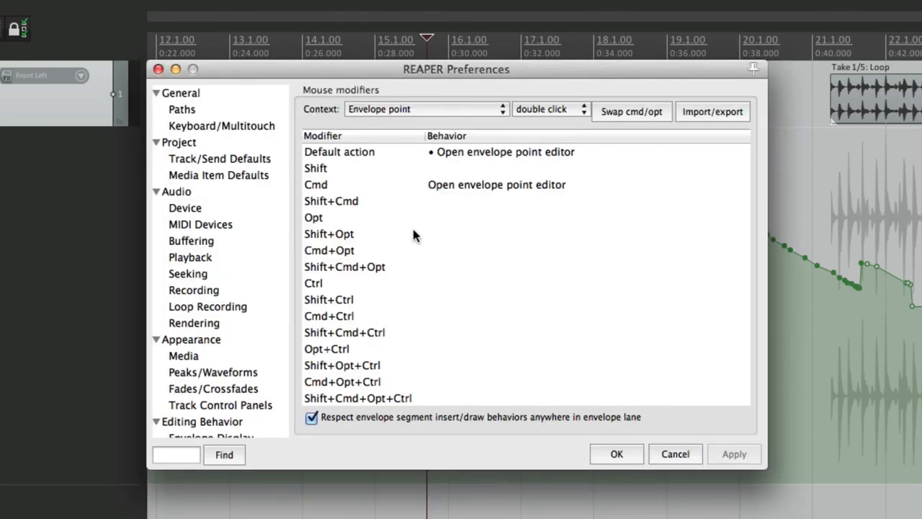
pyautogui.click(454, 152)
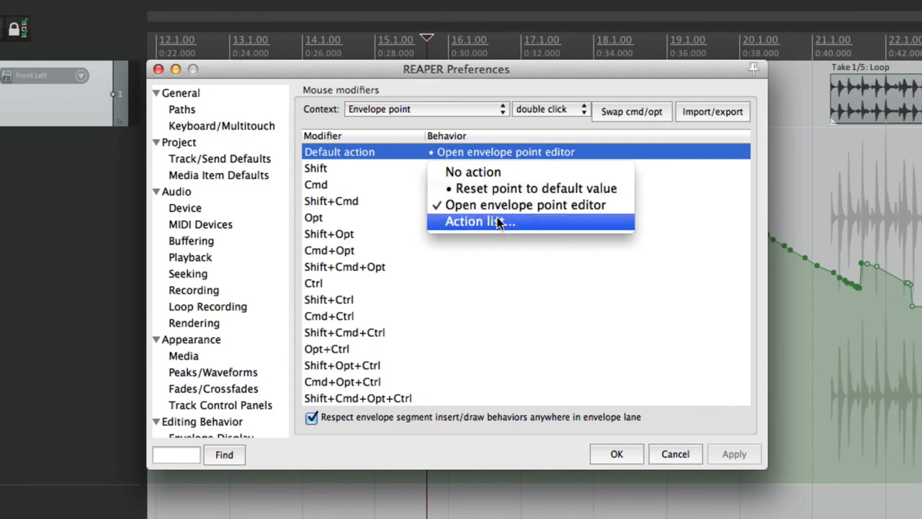
pyautogui.click(511, 249)
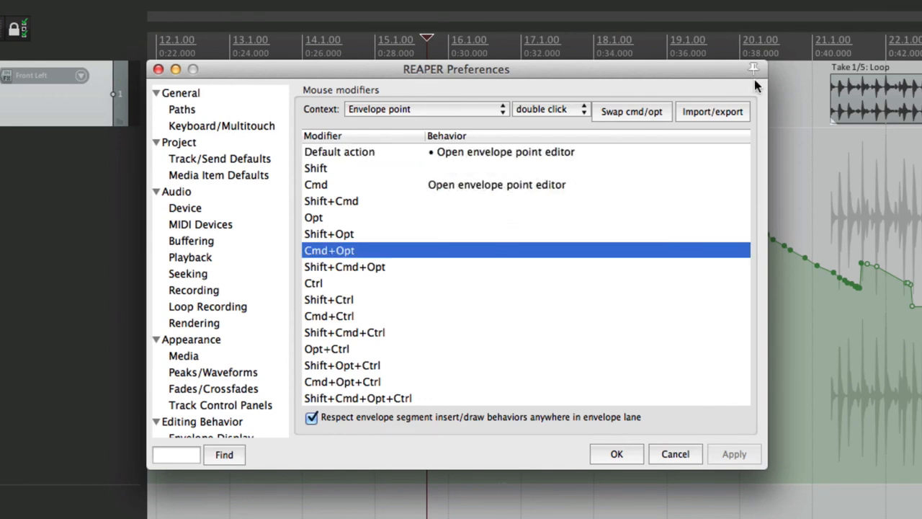
pyautogui.click(739, 112)
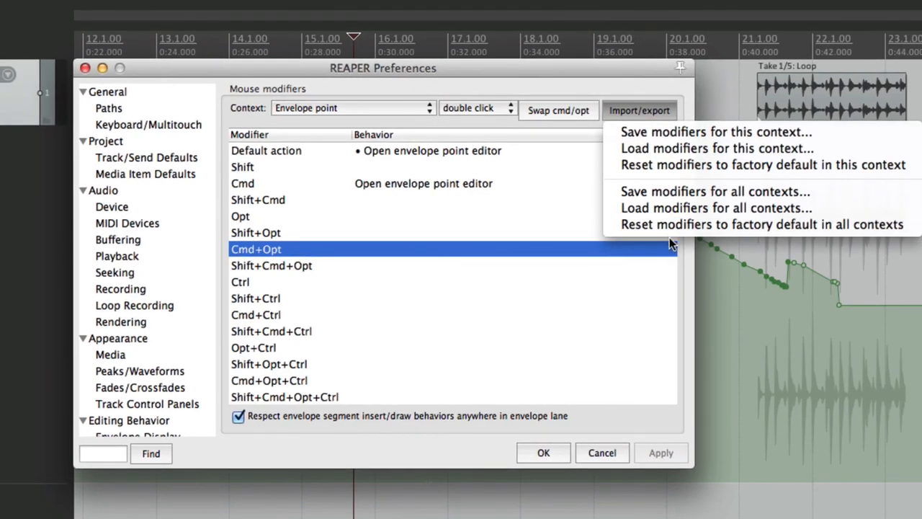
pyautogui.click(667, 226)
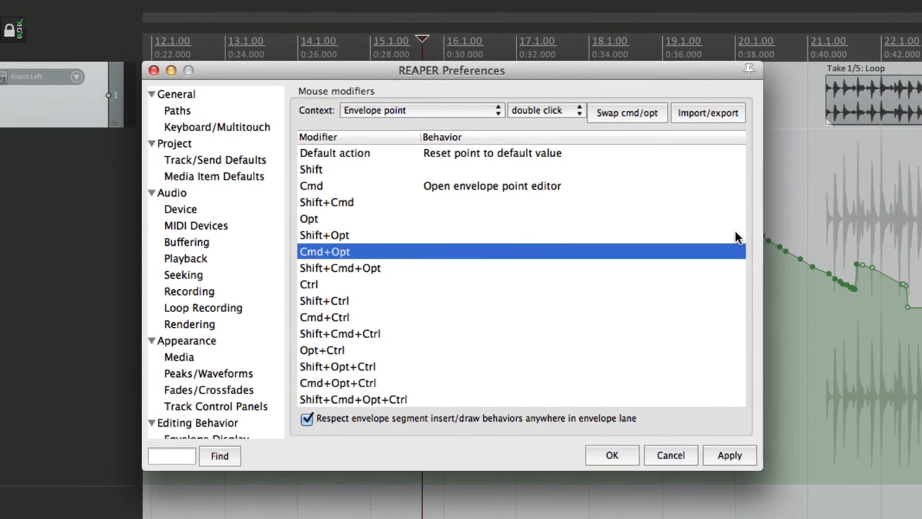
# Assign the action Envelope: Invert selected points to the Envelope point Ctrl double click modifier and accept the preferences
pyautogui.click(482, 288)
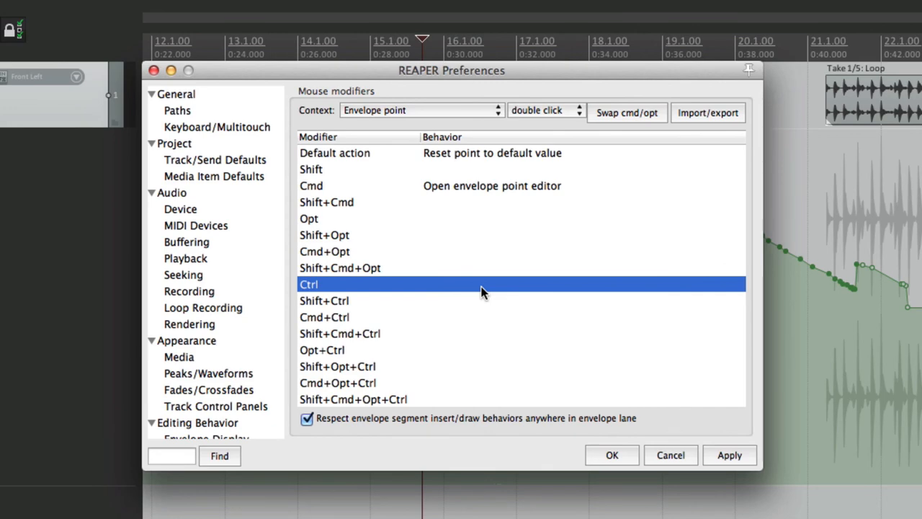
pyautogui.click(482, 291)
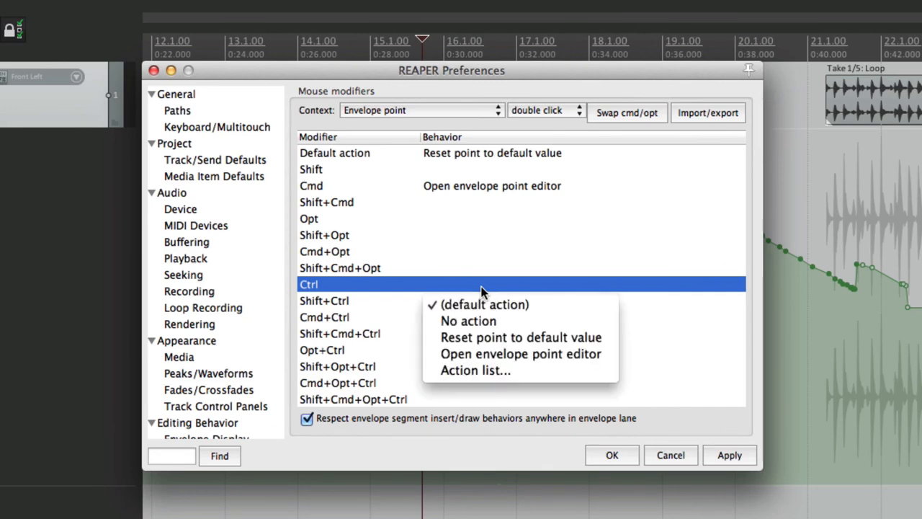
pyautogui.click(503, 372)
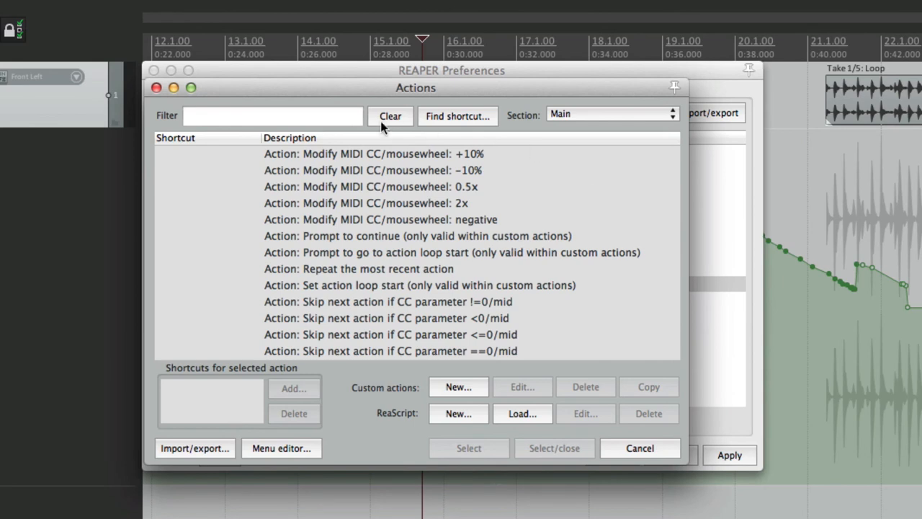
pyautogui.click(336, 121)
pyautogui.write('invert point')
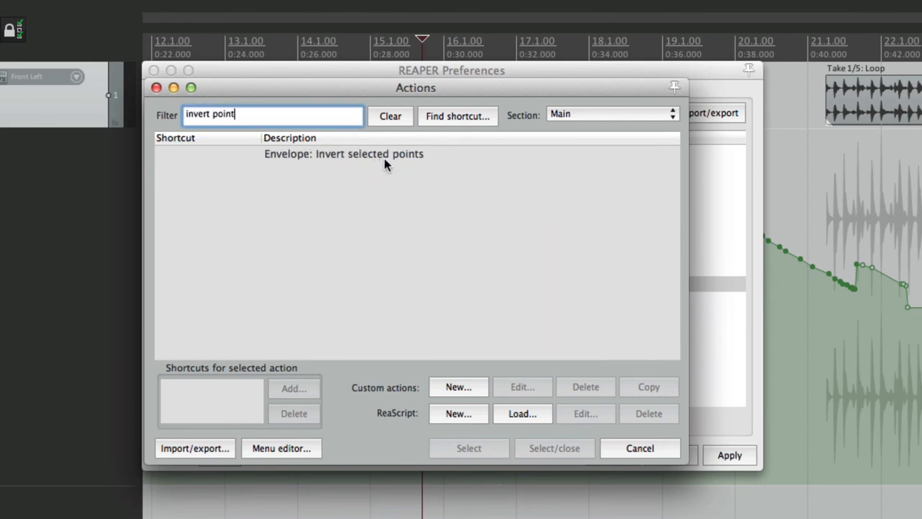
pyautogui.click(381, 158)
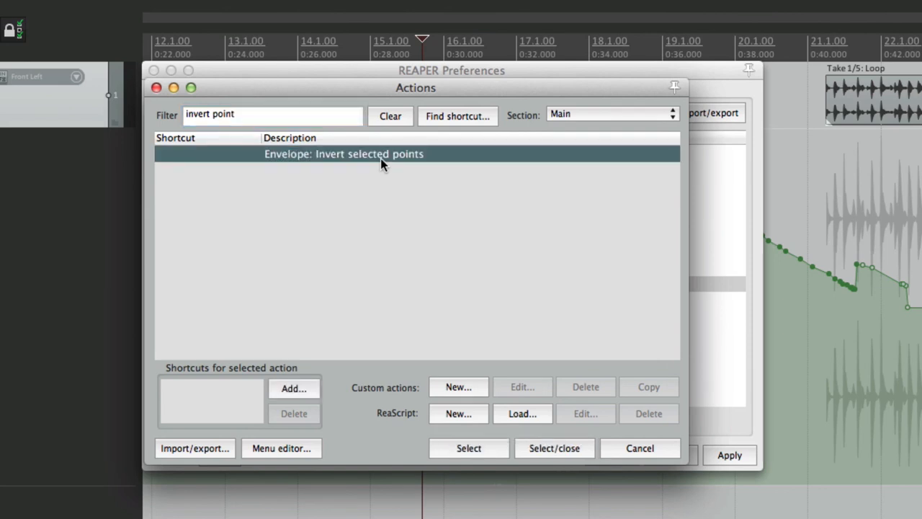
pyautogui.doubleClick(380, 157)
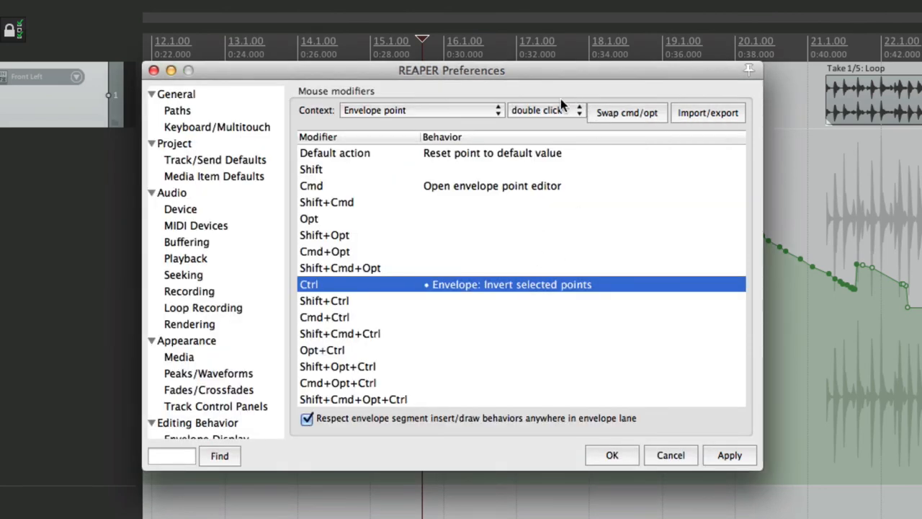
pyautogui.press('Return')
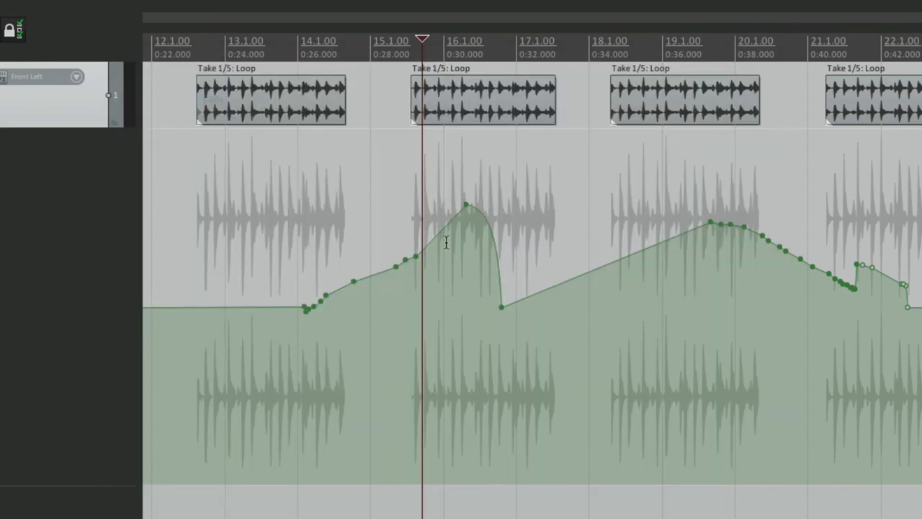
# Draw a new freehand volume curve from about measure 13.4 to 22.2, invert its points and invert them back
pyautogui.moveTo(284, 266)
pyautogui.mouseDown()
pyautogui.moveTo(355, 201)
pyautogui.moveTo(526, 291)
pyautogui.moveTo(713, 227)
pyautogui.moveTo(906, 299)
pyautogui.moveTo(905, 344)
pyautogui.mouseUp()
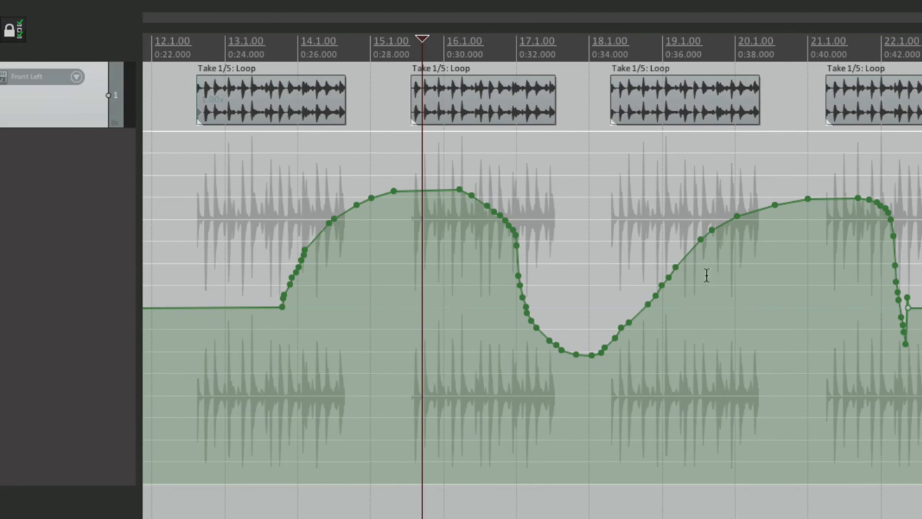
pyautogui.press('i')
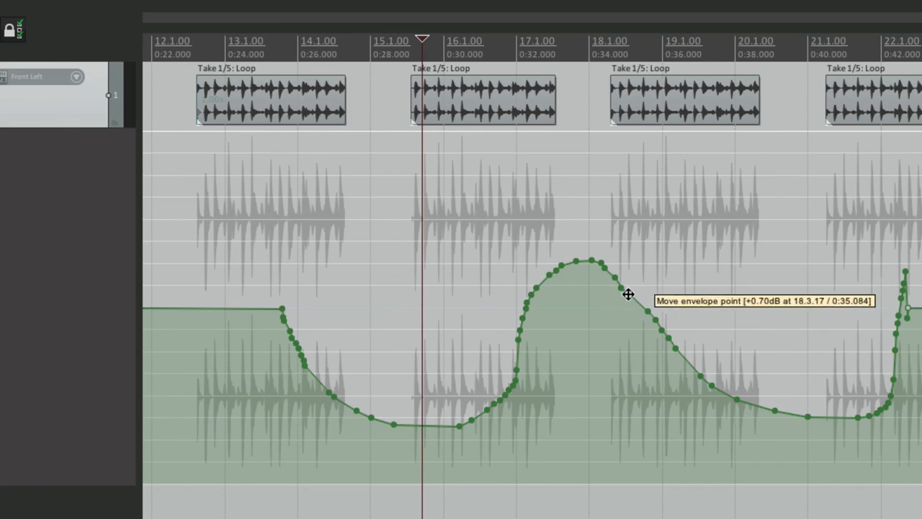
pyautogui.press('i')
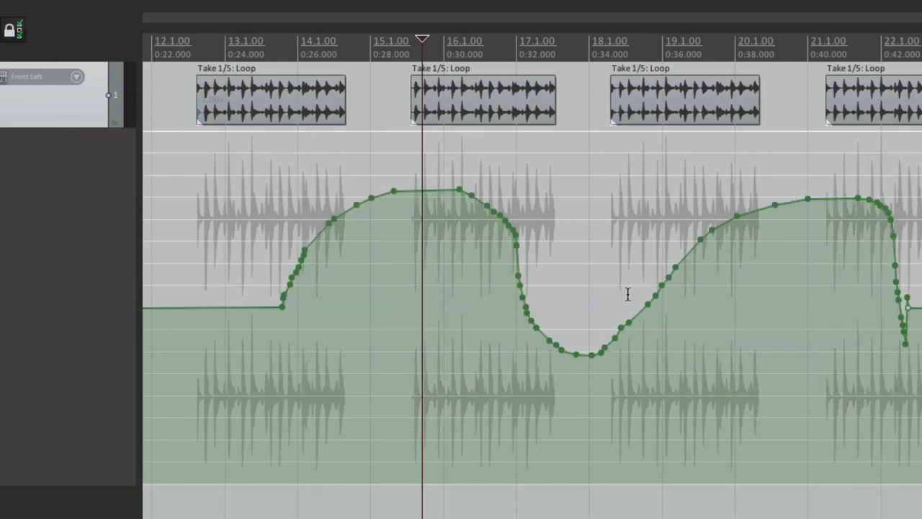
# Show the left drag mouse modifiers for the Envelope point context and switch the context to Envelope segment
pyautogui.press('super+comma')
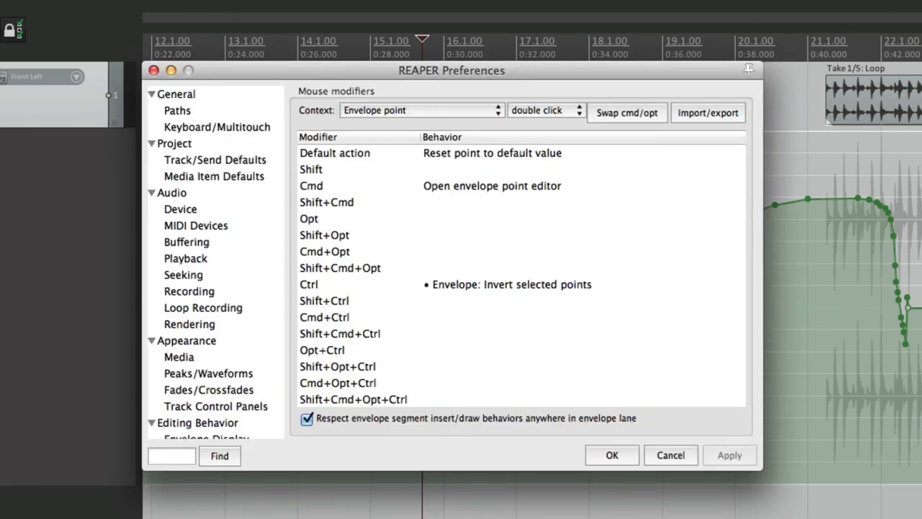
pyautogui.click(528, 110)
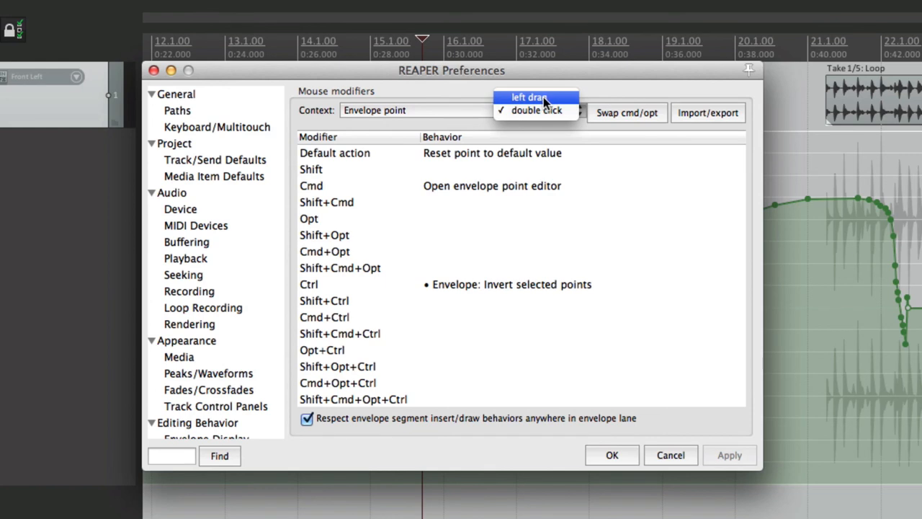
pyautogui.click(543, 96)
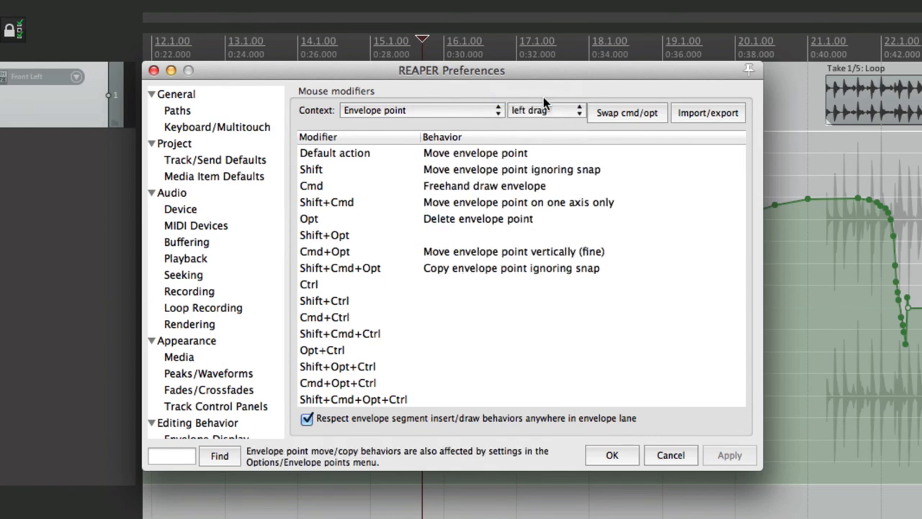
pyautogui.click(423, 112)
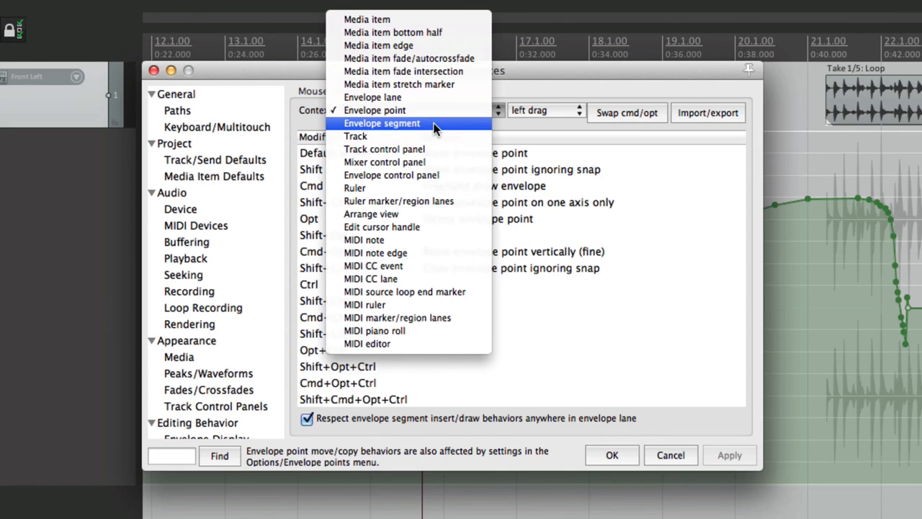
pyautogui.click(436, 127)
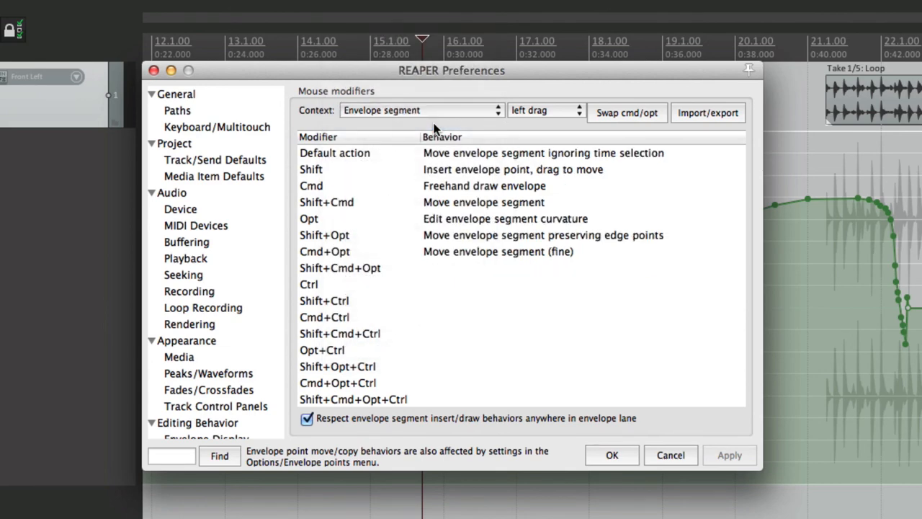